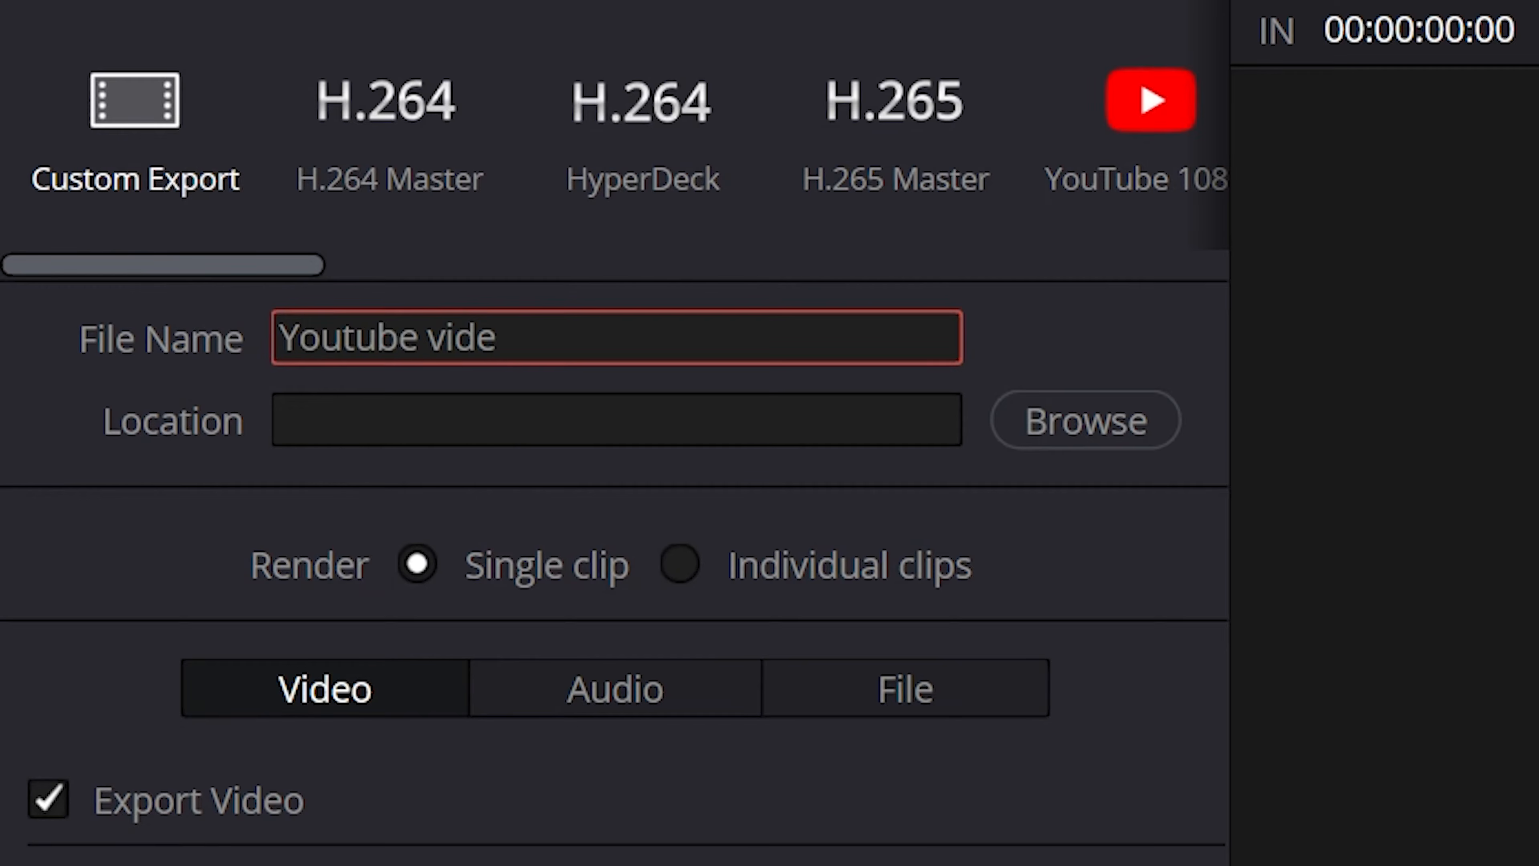
# - Finish naming the export file "Youtube video" and move on to its save location
pyautogui.press('Tab')
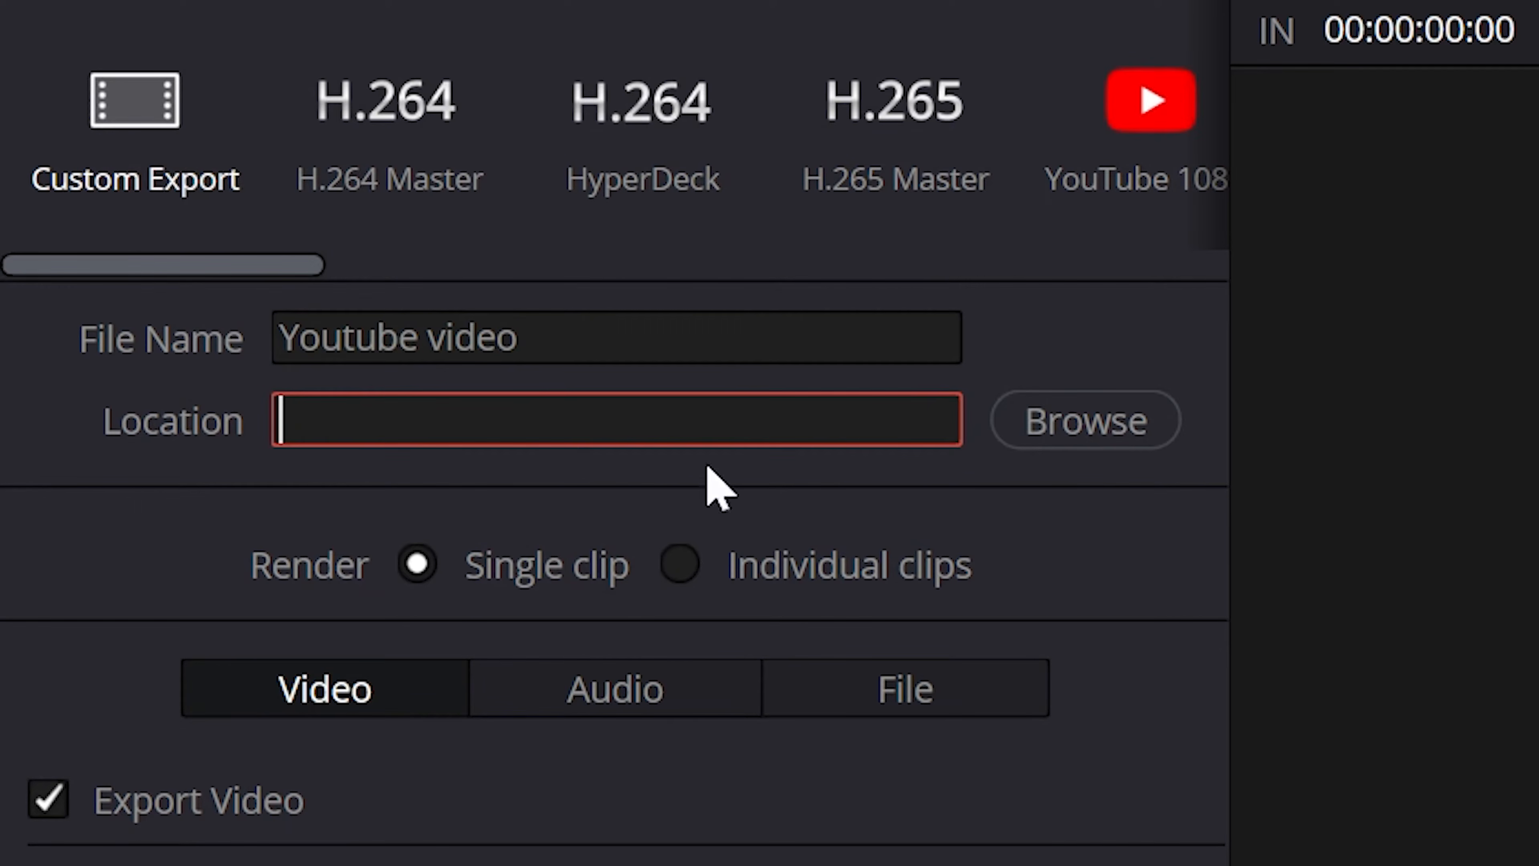
pyautogui.click(167, 553)
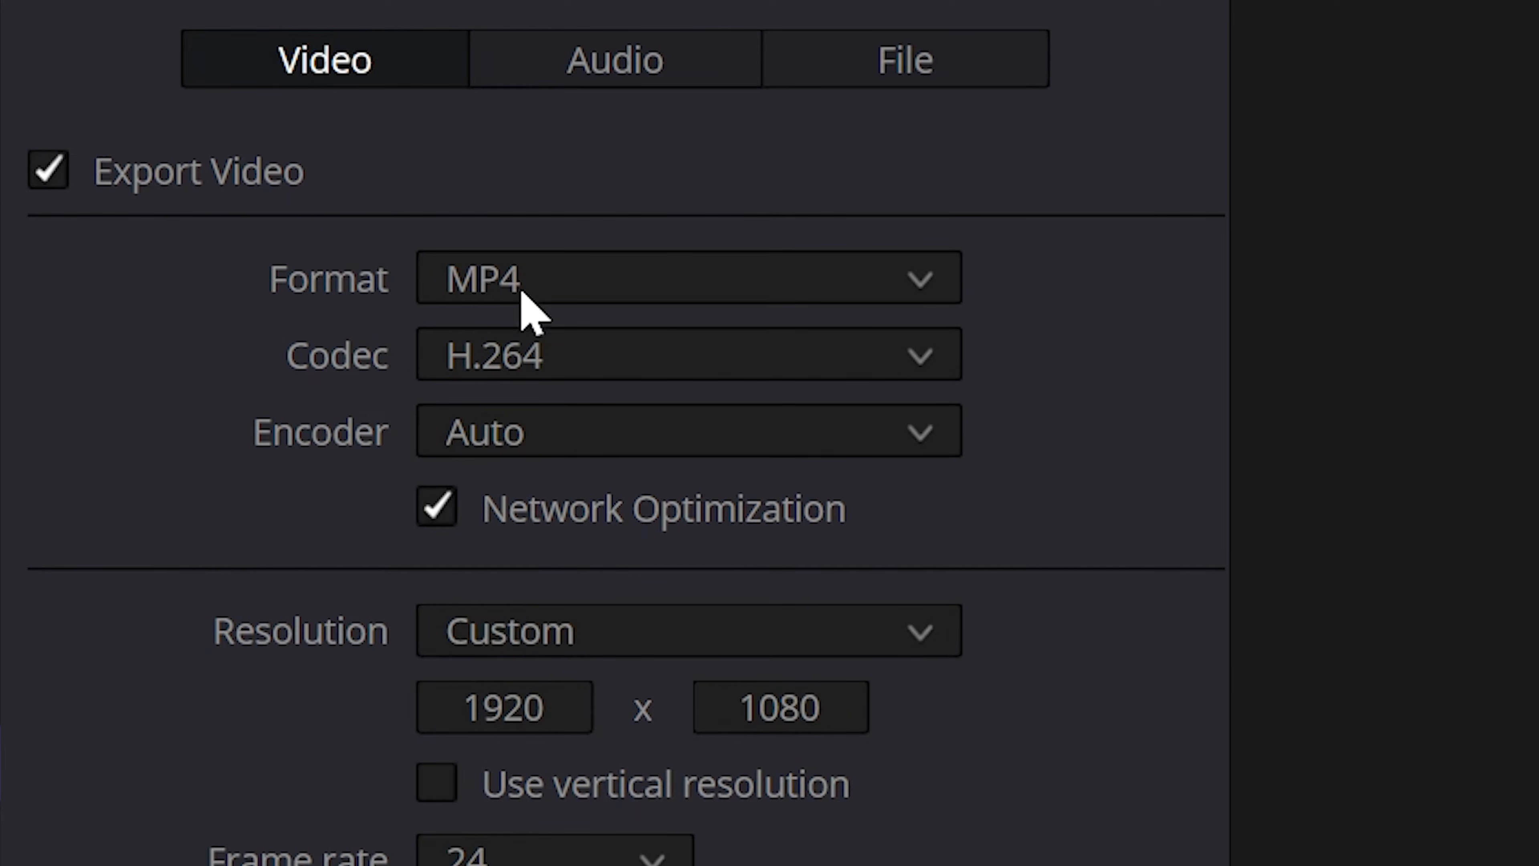
# - Set the video codec to H.265 and the encoder to NVIDIA
pyautogui.click(721, 362)
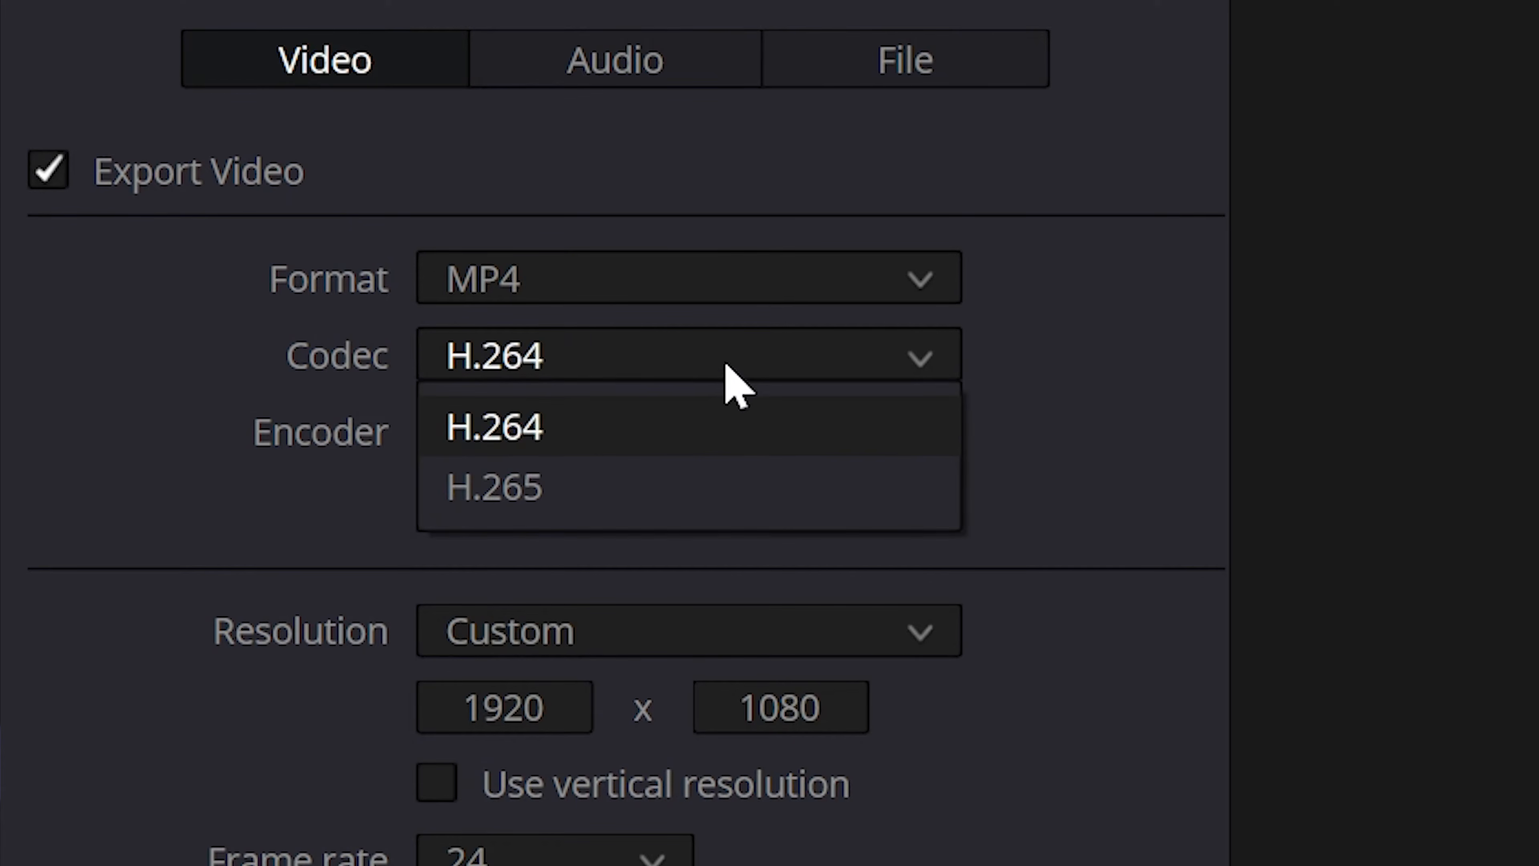
pyautogui.click(650, 479)
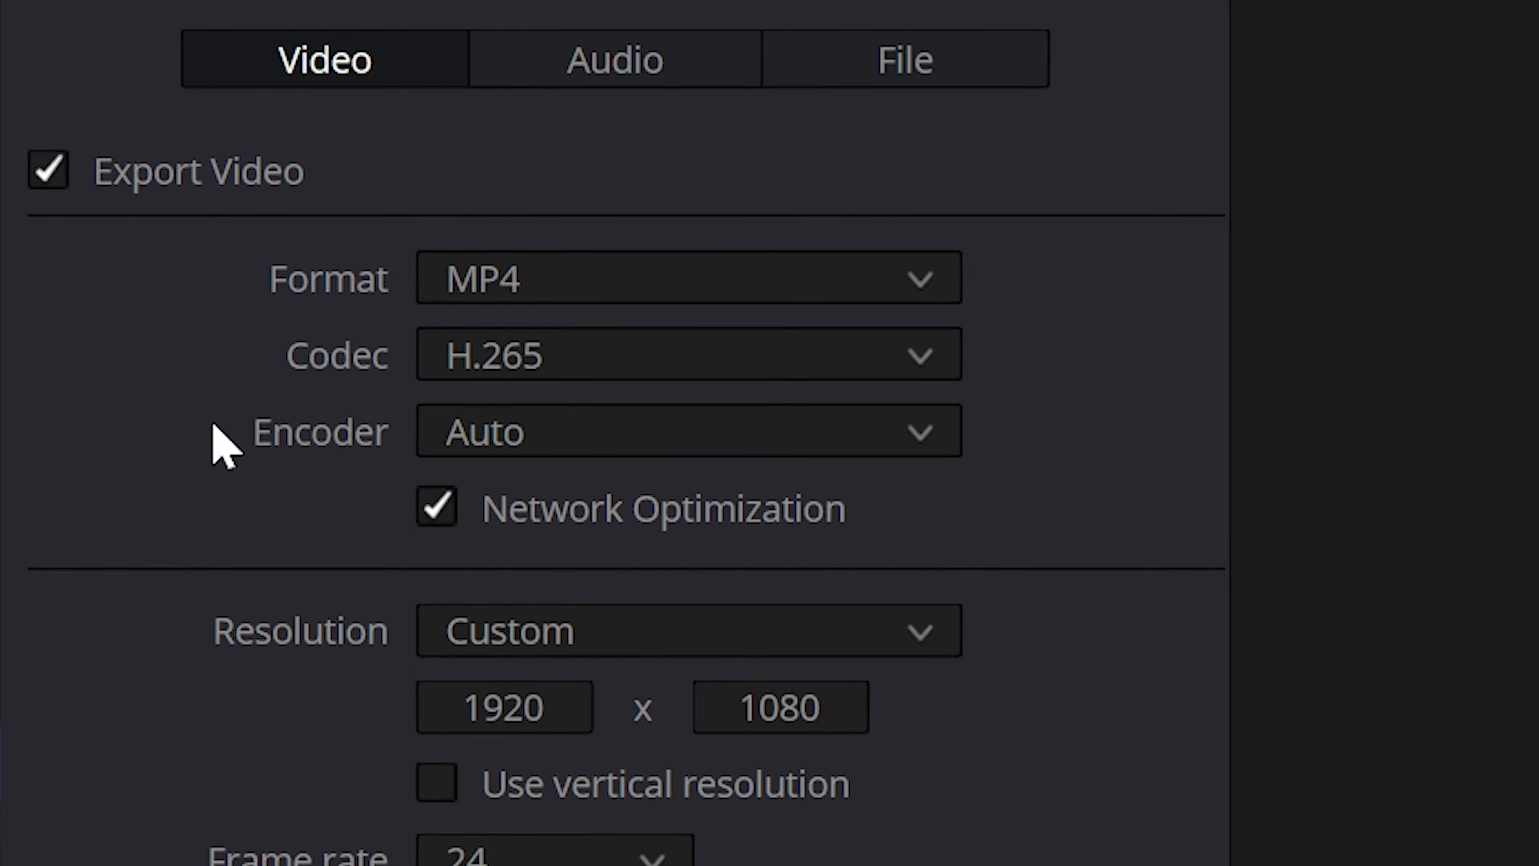
pyautogui.click(659, 446)
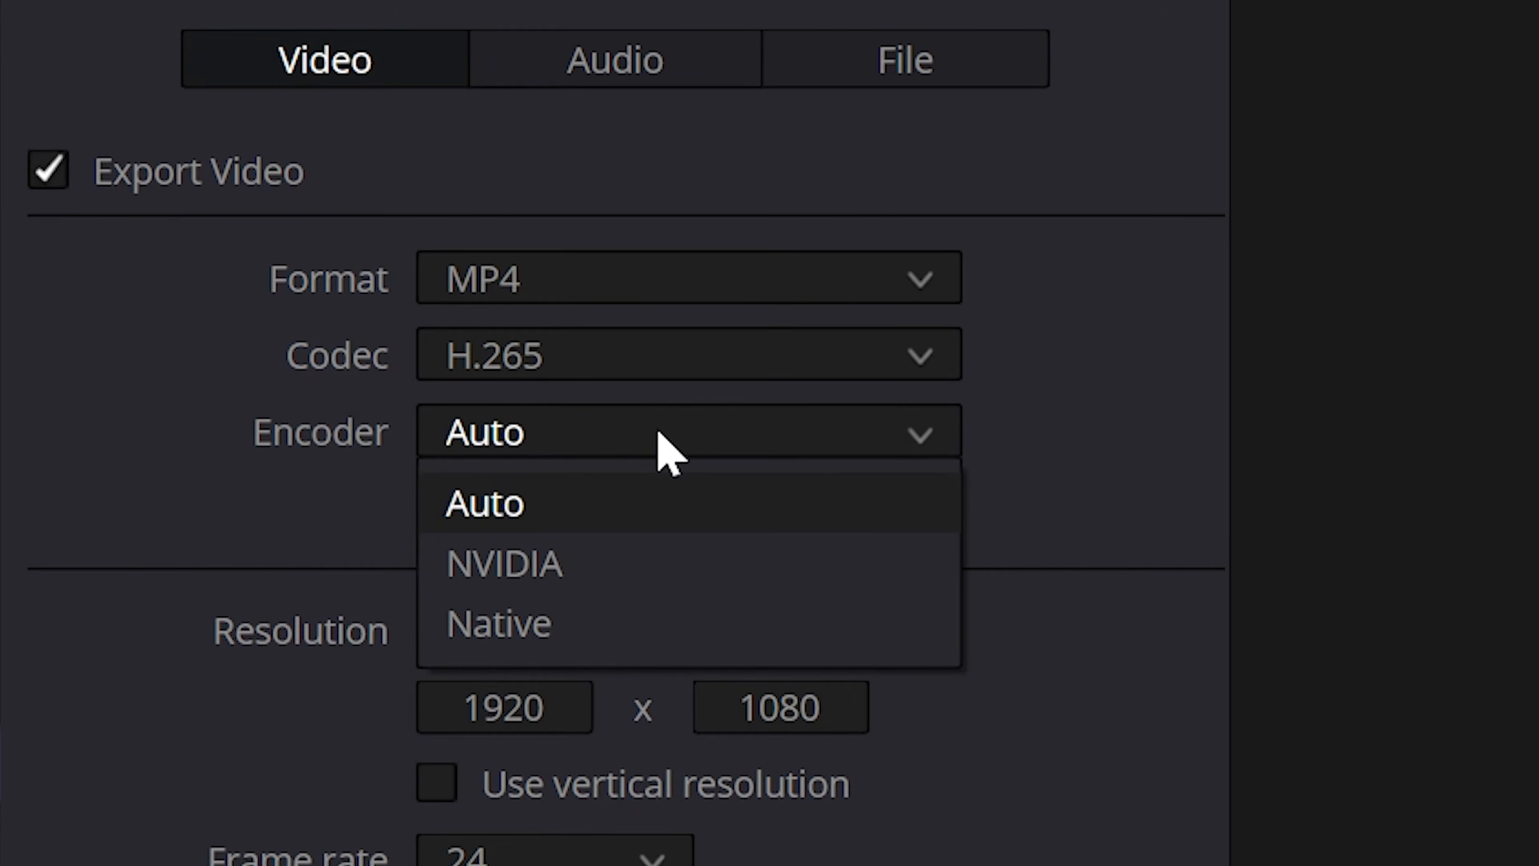
pyautogui.click(606, 563)
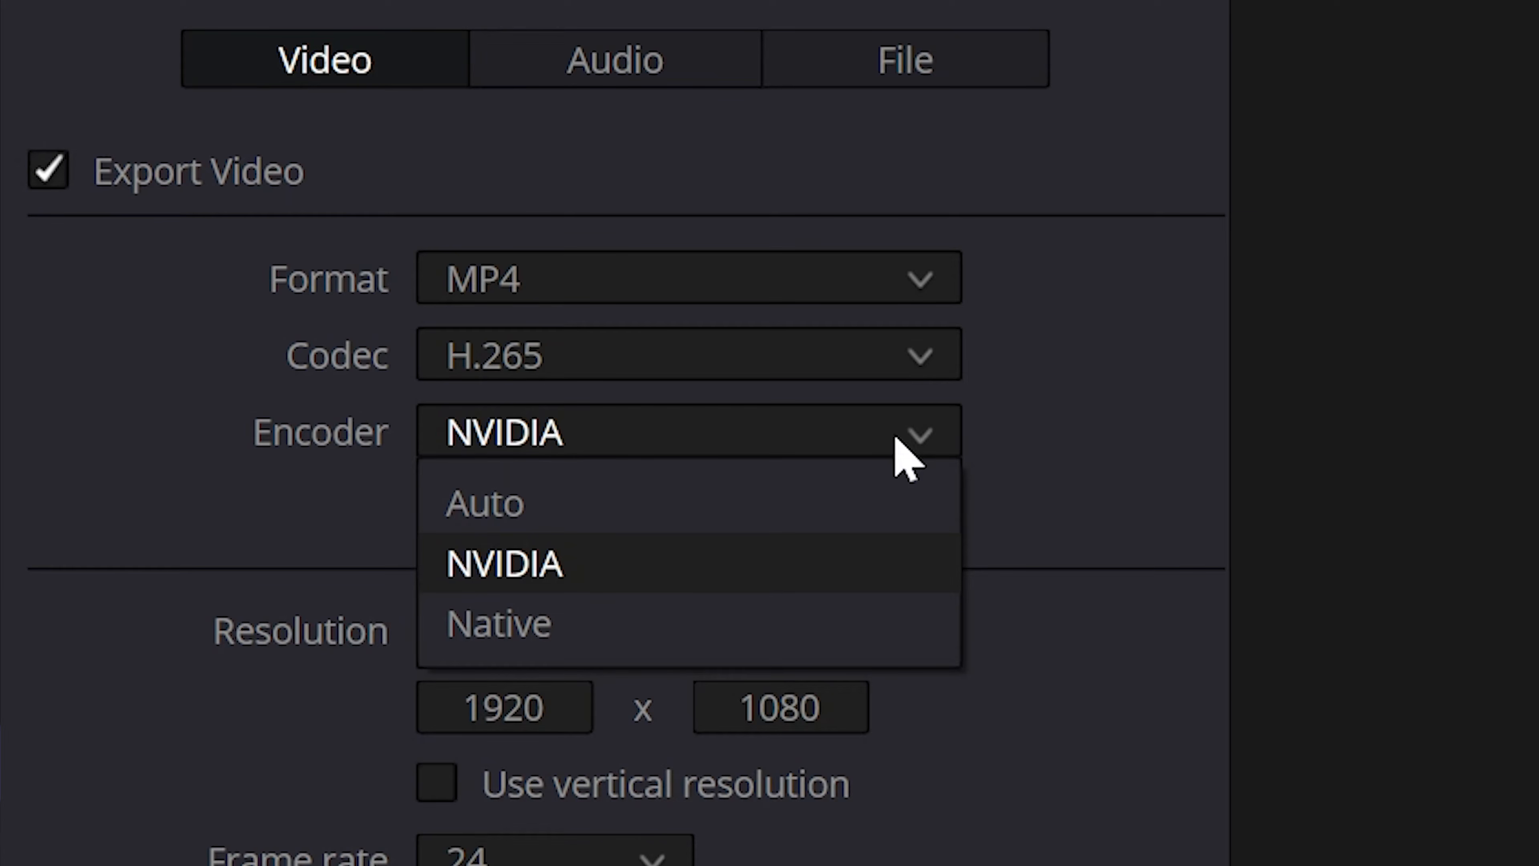
pyautogui.click(553, 570)
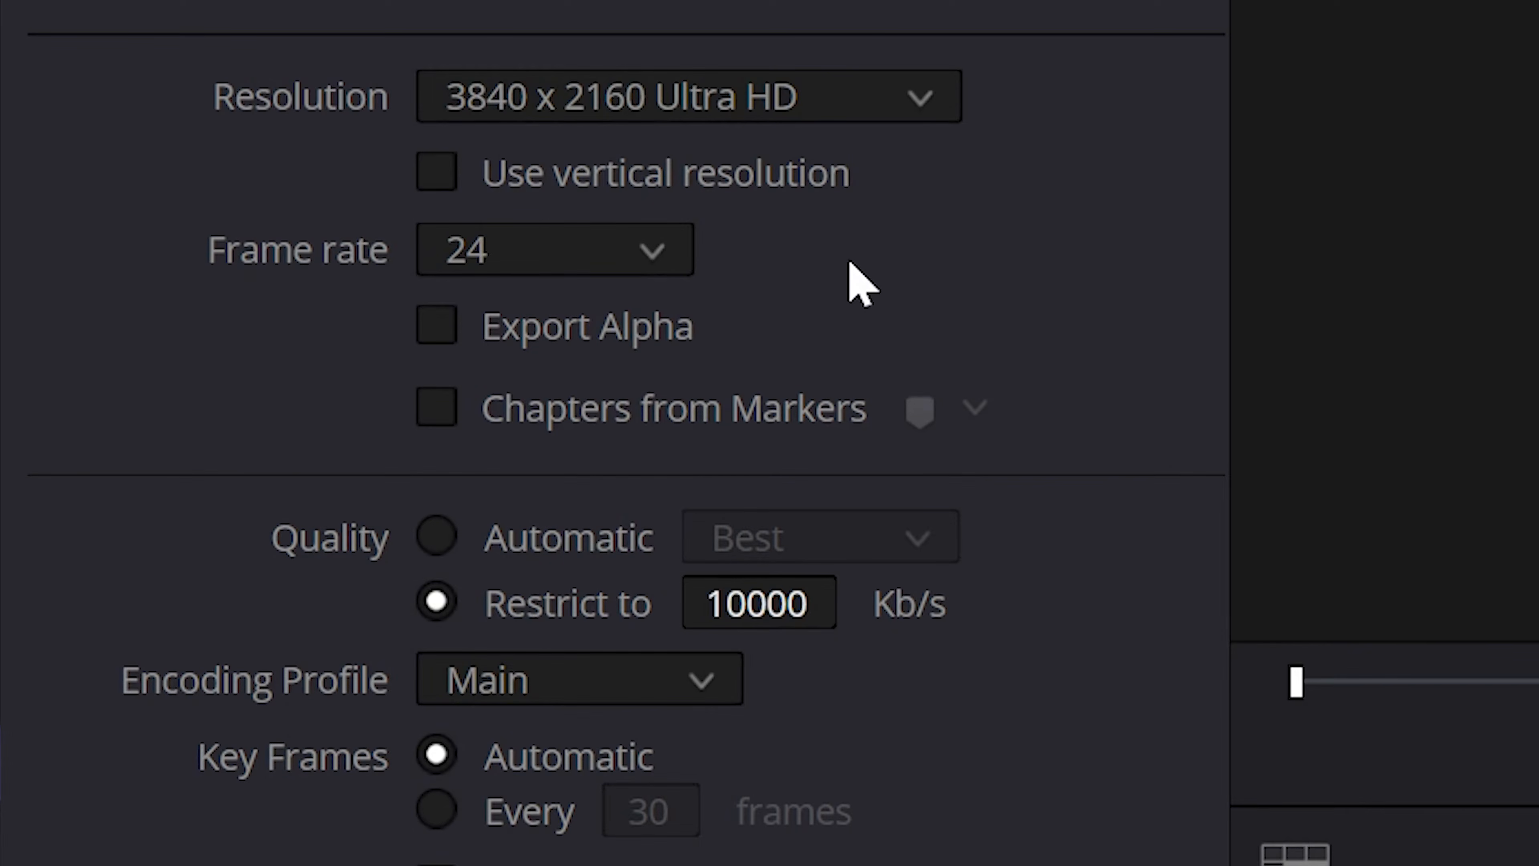
# - Set the export resolution to 3840 x 2160 Ultra HD, trying the Custom option first
pyautogui.click(920, 101)
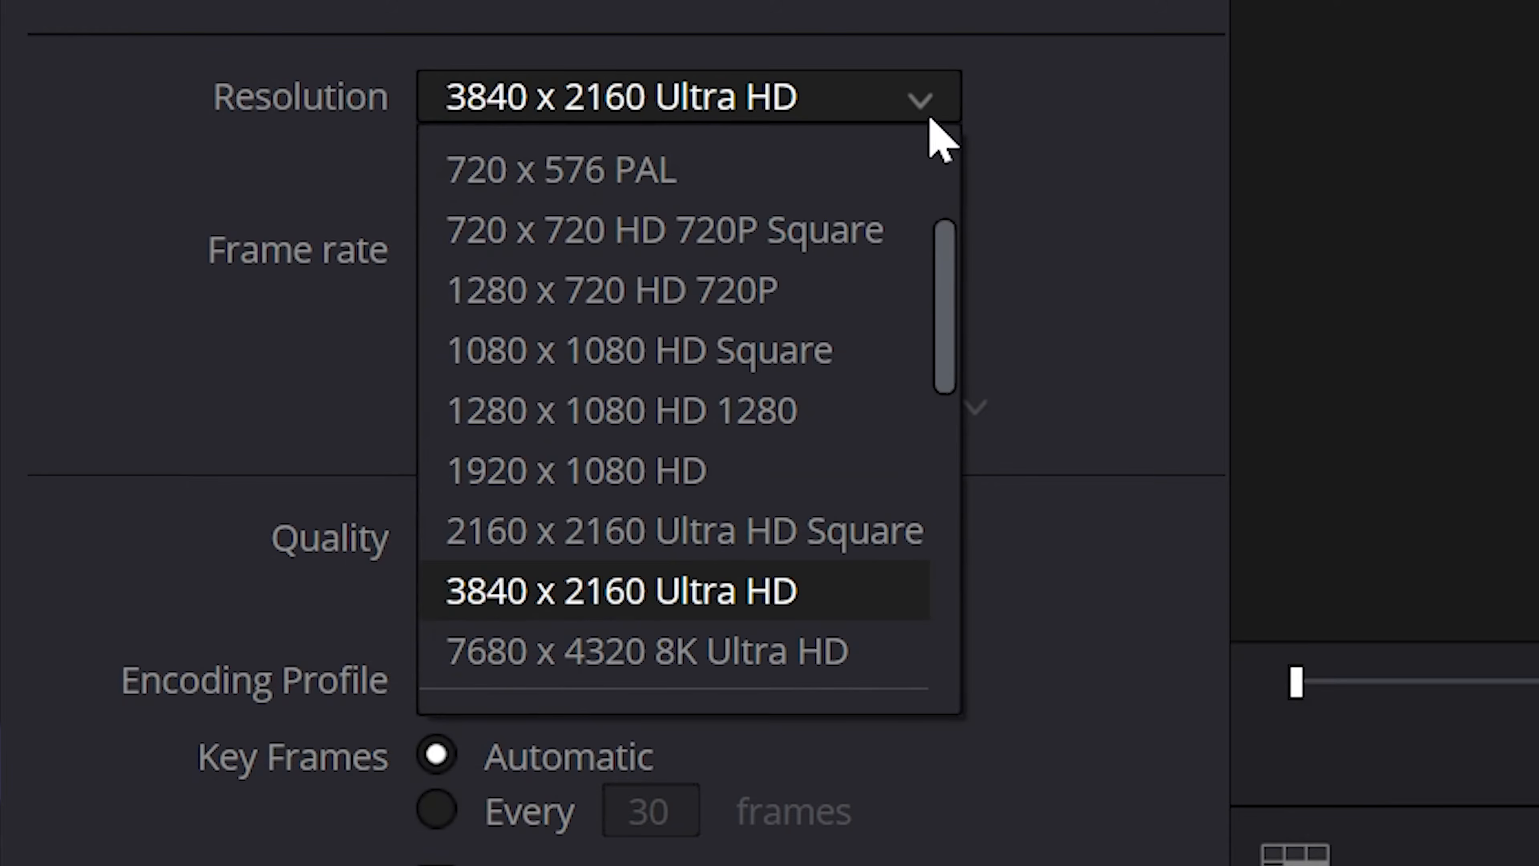
pyautogui.scroll(3, 887, 236)
pyautogui.click(618, 176)
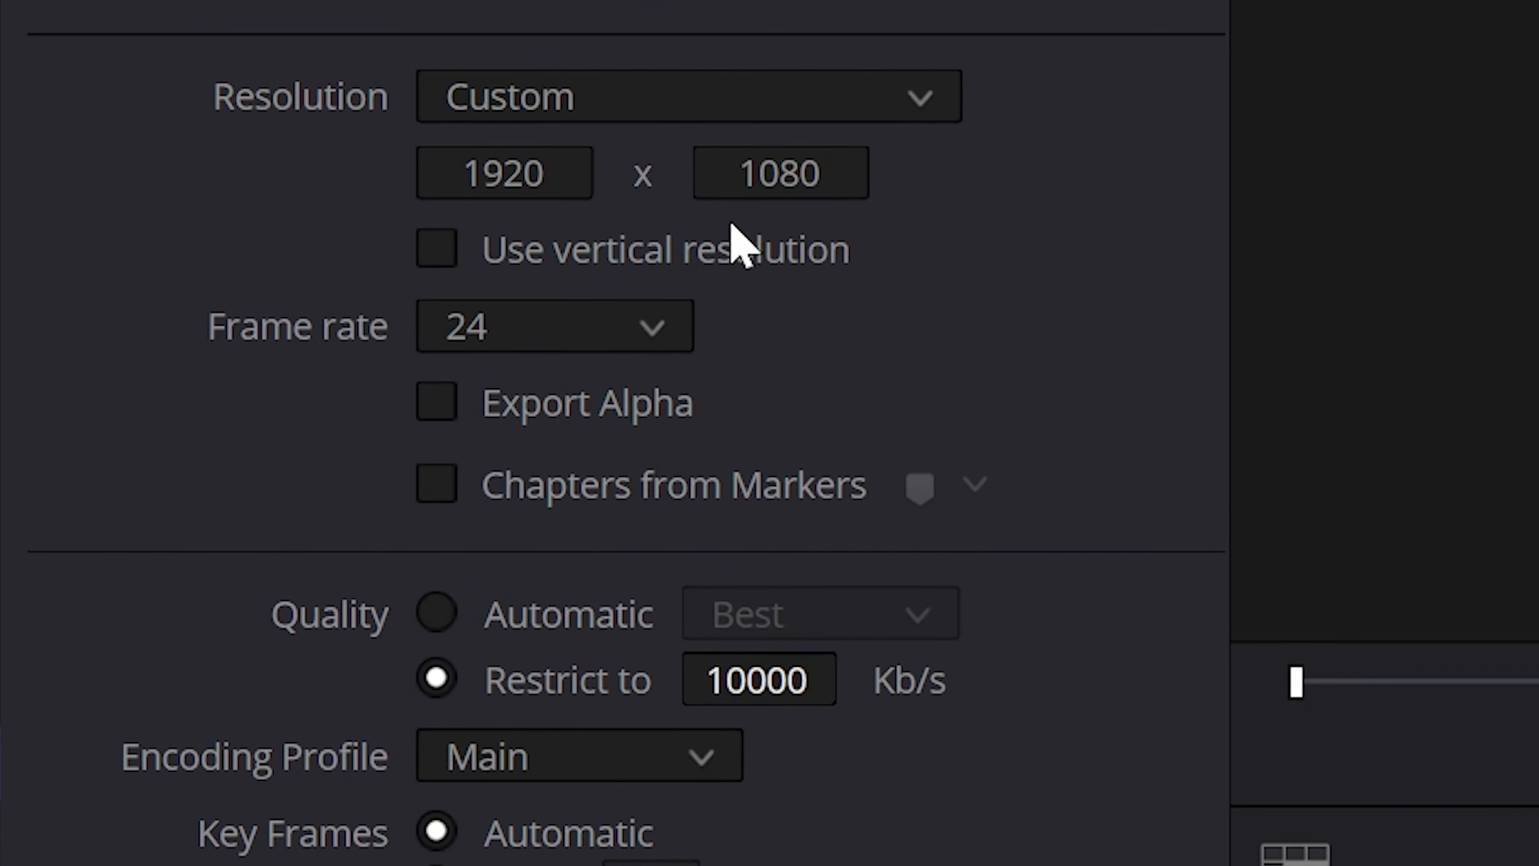
pyautogui.click(866, 108)
pyautogui.scroll(-5, 739, 361)
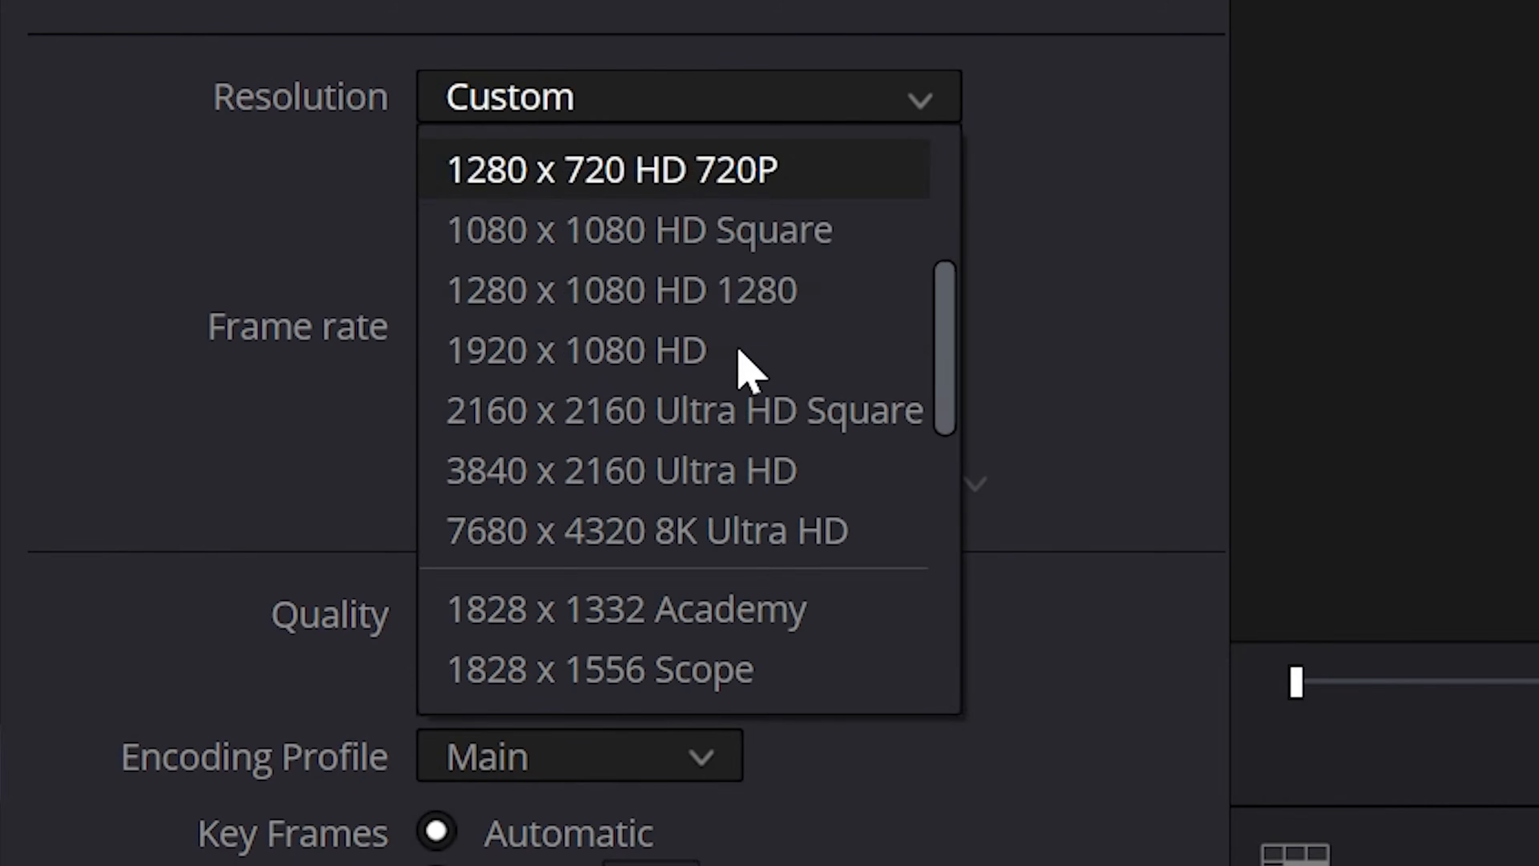
pyautogui.click(664, 288)
pyautogui.click(437, 193)
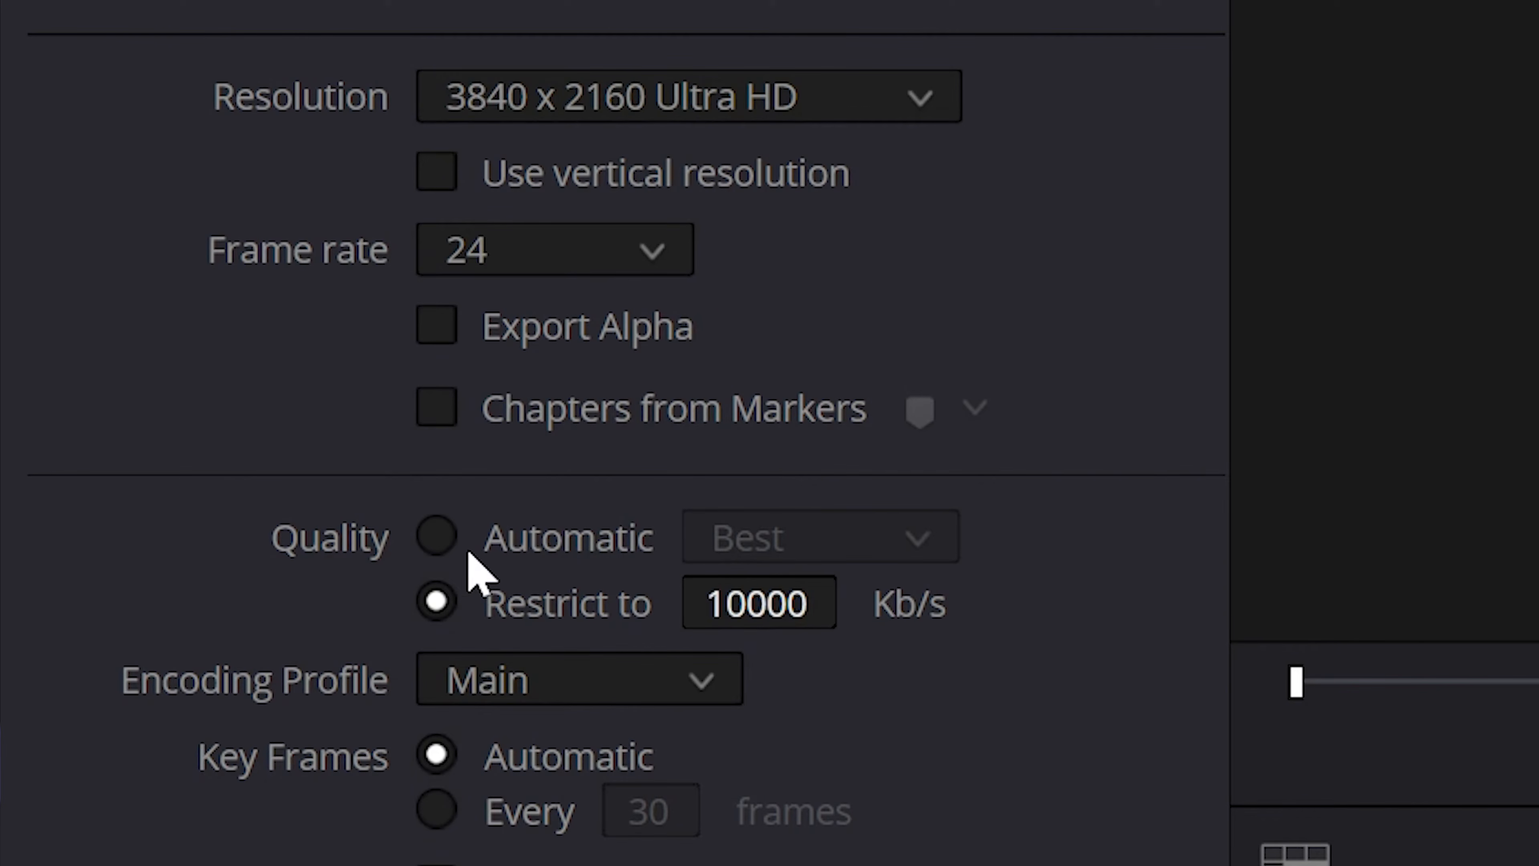
# - Try restricting the video quality to 48000 Kb/s and to 24000 Kb/s
pyautogui.click(439, 539)
pyautogui.click(439, 602)
pyautogui.write('48000')
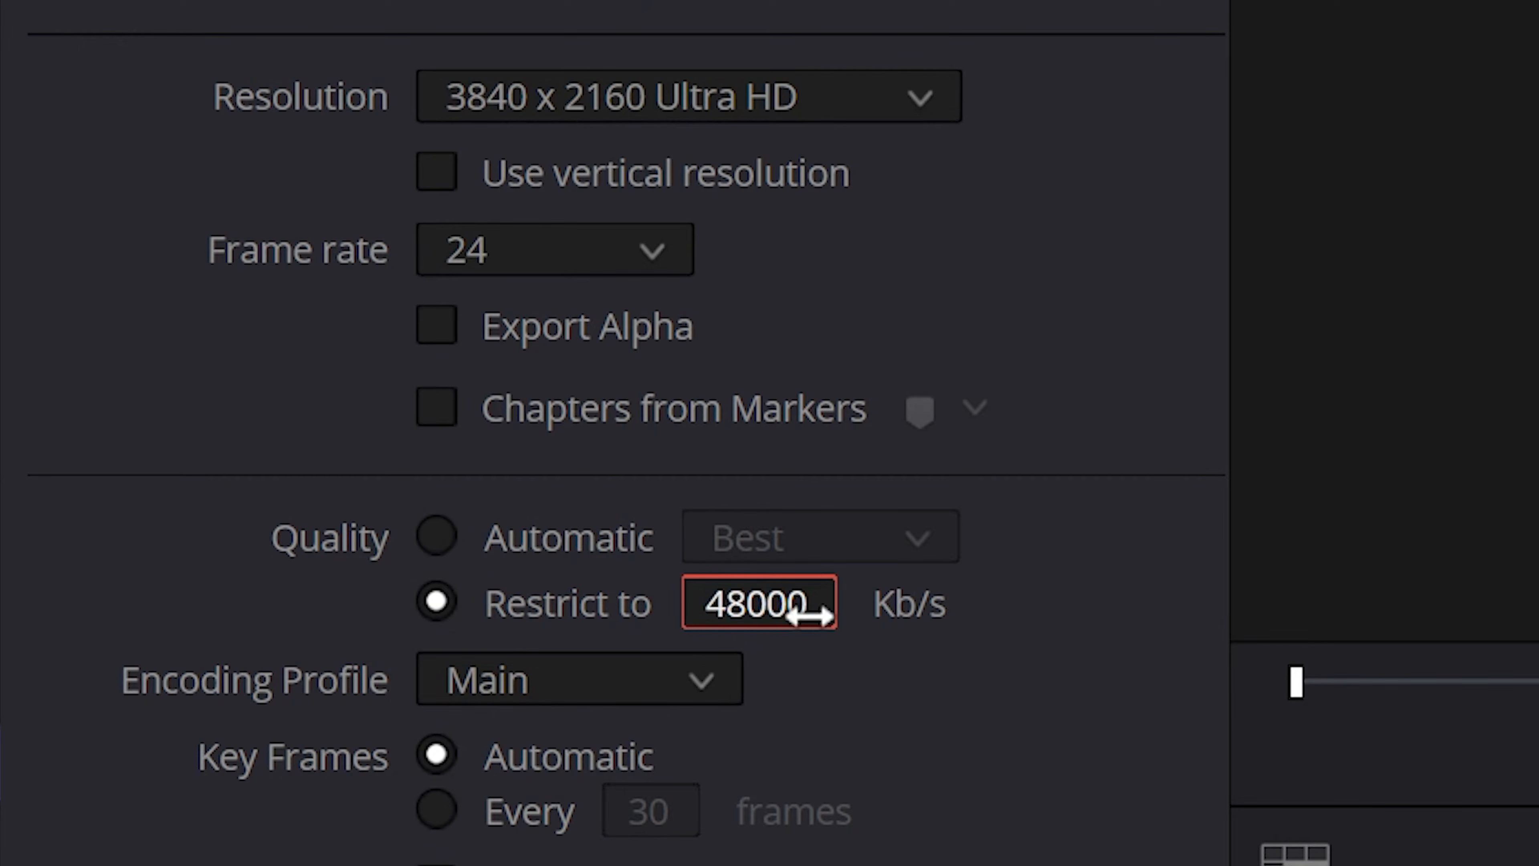
pyautogui.doubleClick(809, 615)
pyautogui.write('24000')
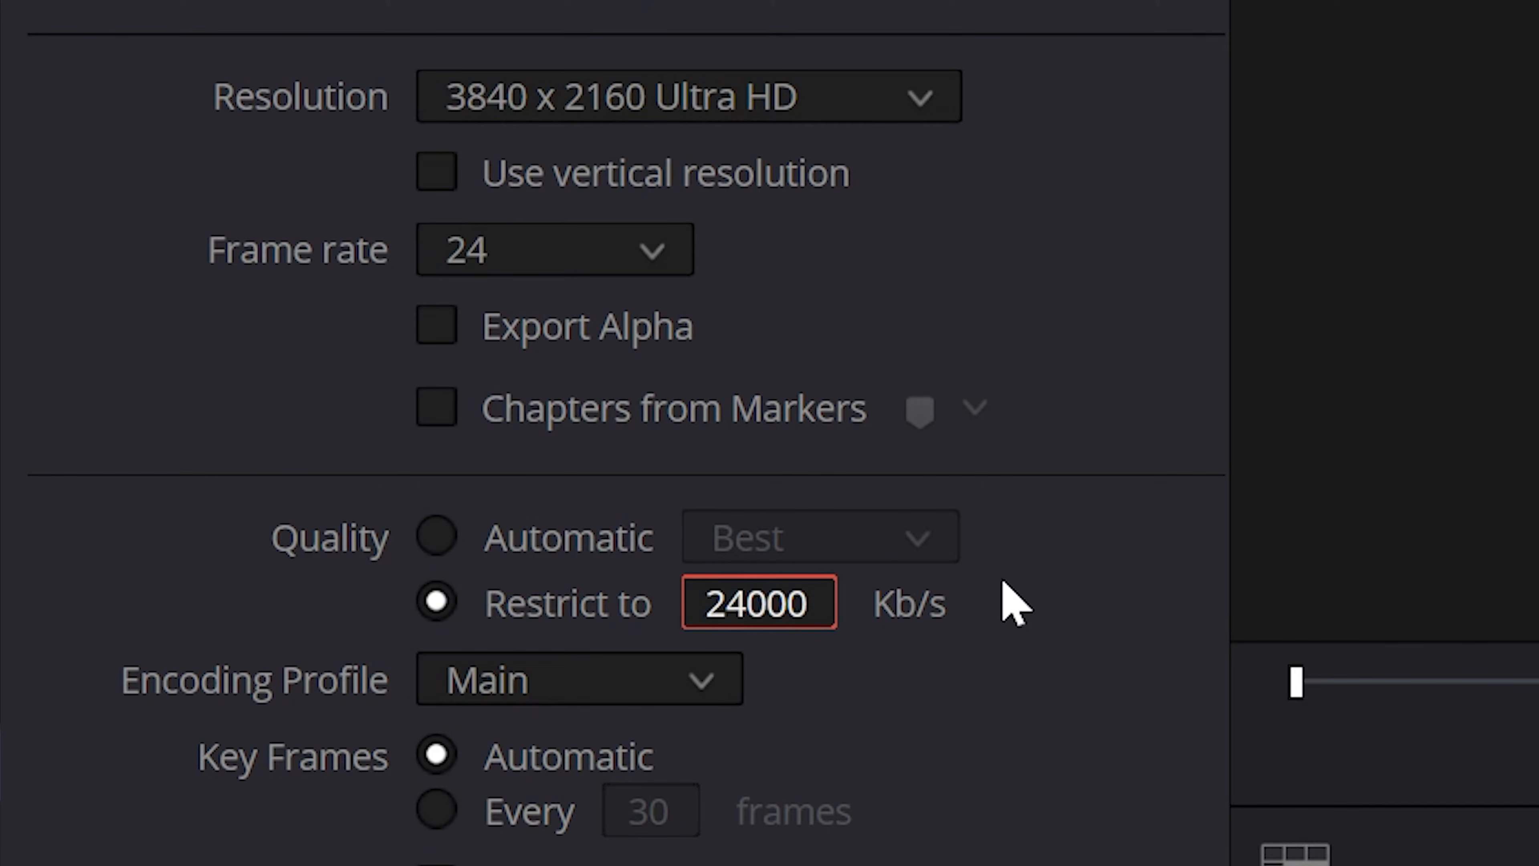
# - Restrict the video quality to 30000 Kb/s and choose the Main encoding profile
pyautogui.press('BackSpace')
pyautogui.press('BackSpace')
pyautogui.press('BackSpace')
pyautogui.press('BackSpace')
pyautogui.press('BackSpace')
pyautogui.write('30000')
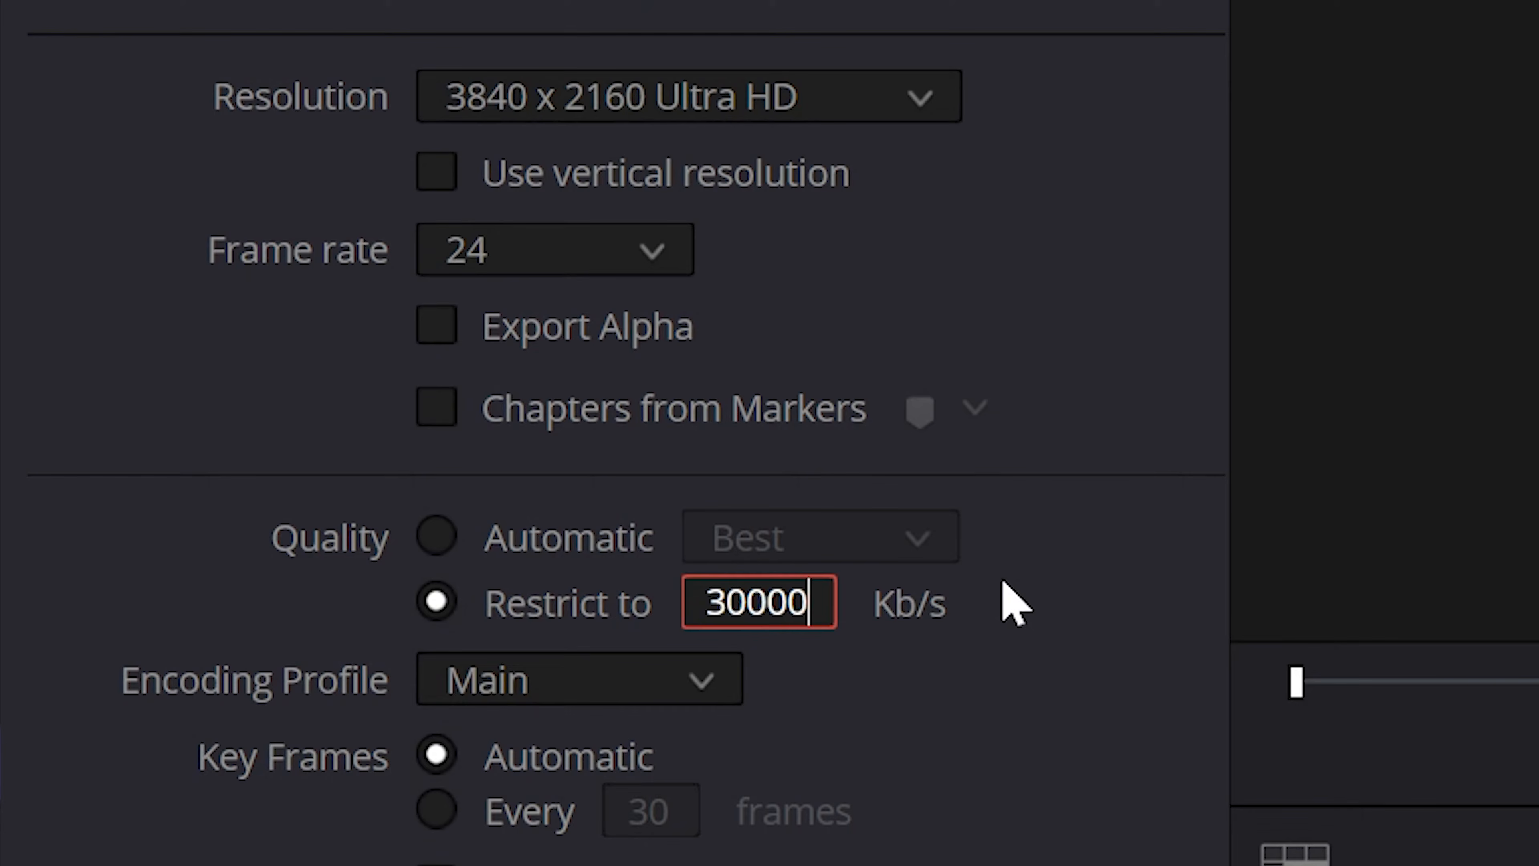
pyautogui.press('Return')
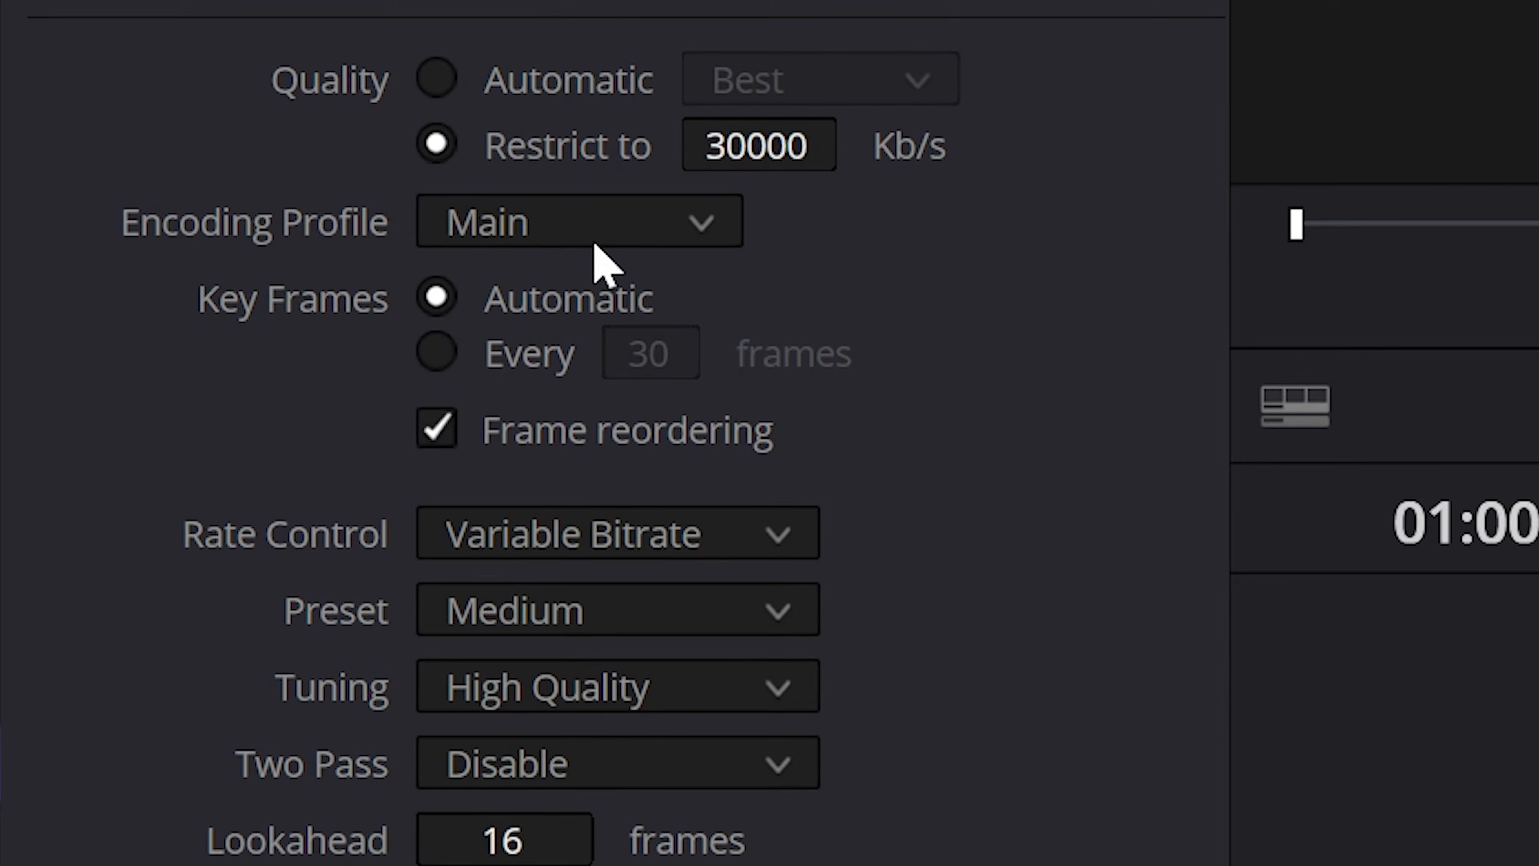
pyautogui.click(595, 237)
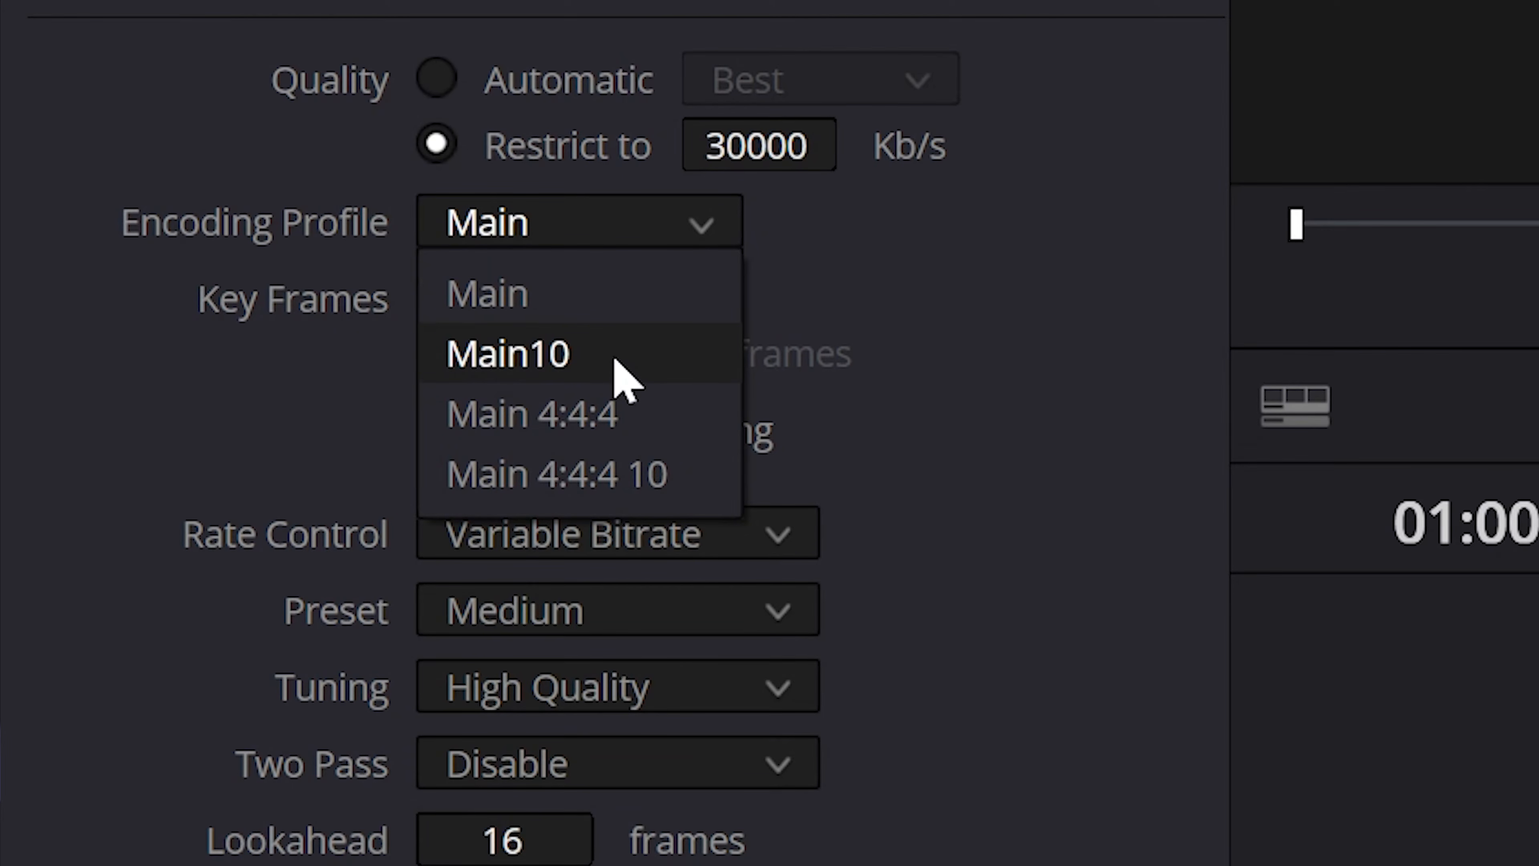
pyautogui.click(617, 317)
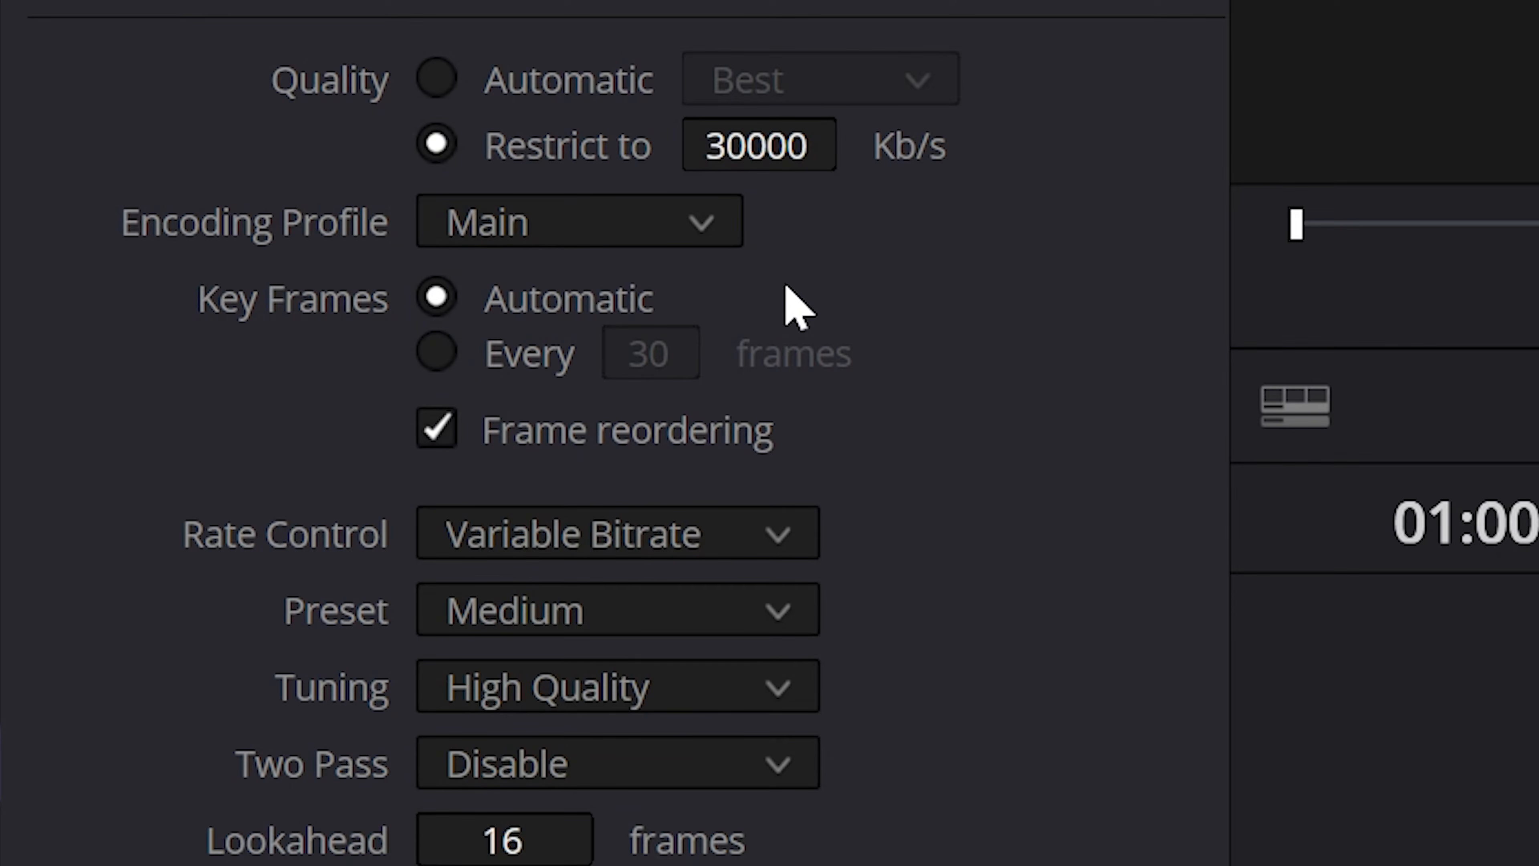
# - Set the rate control to Constant Bitrate and the encoding preset to Medium
pyautogui.click(779, 537)
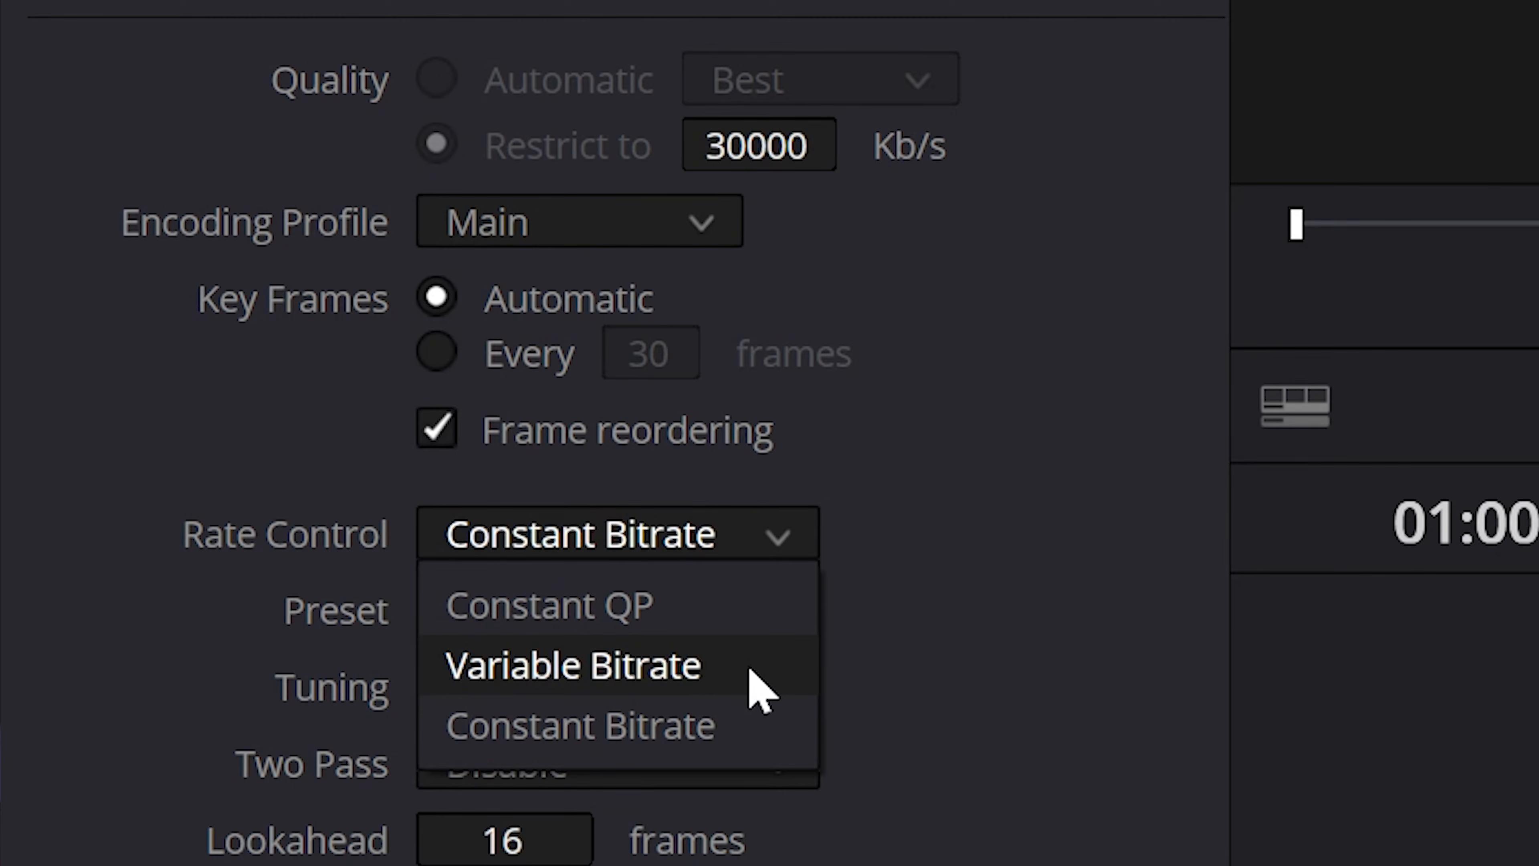
pyautogui.click(708, 728)
pyautogui.click(787, 612)
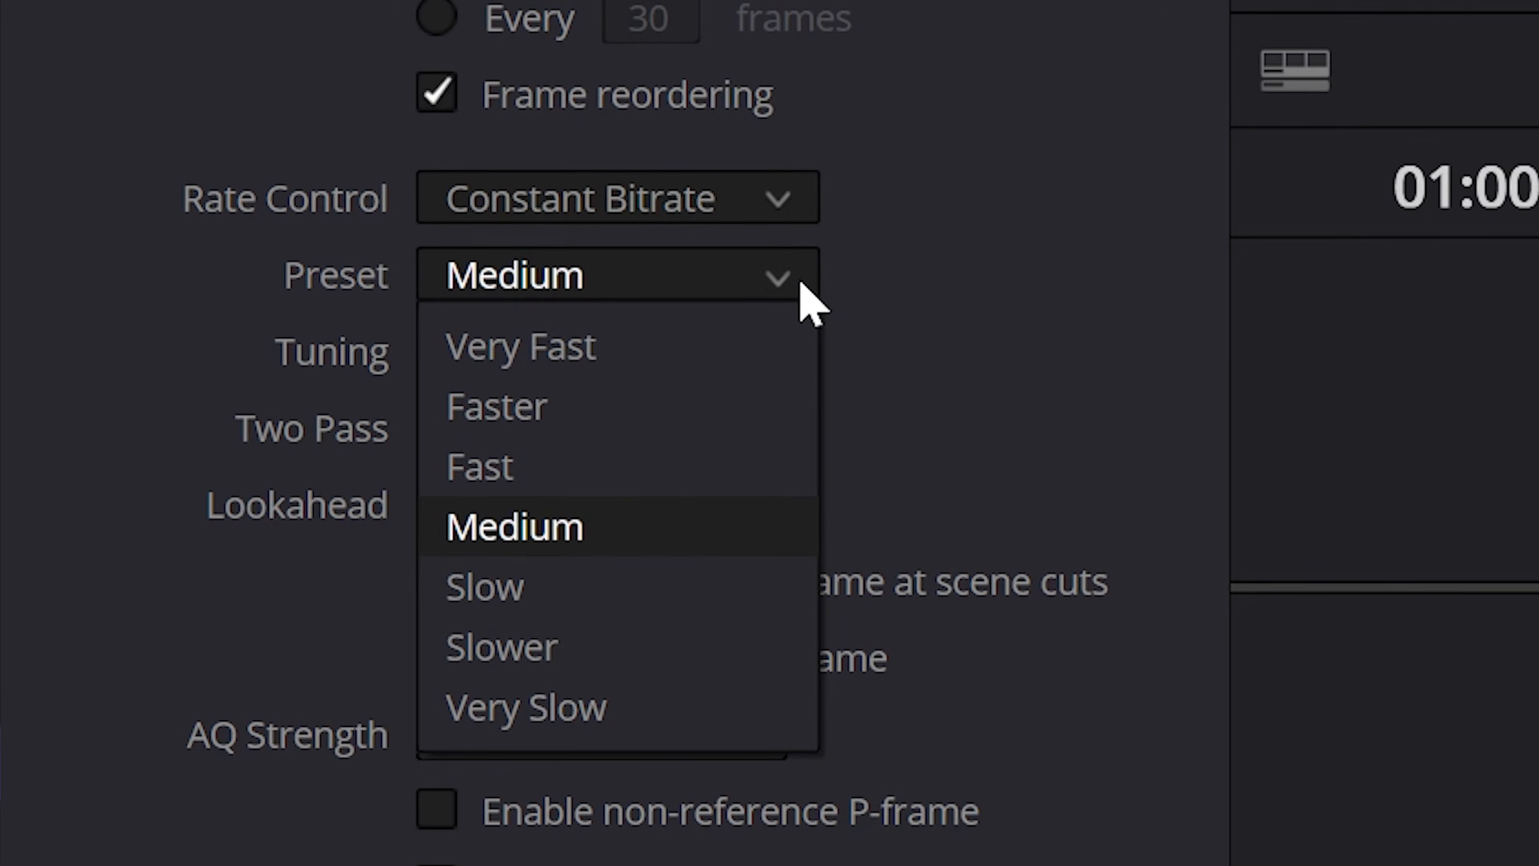
pyautogui.click(621, 525)
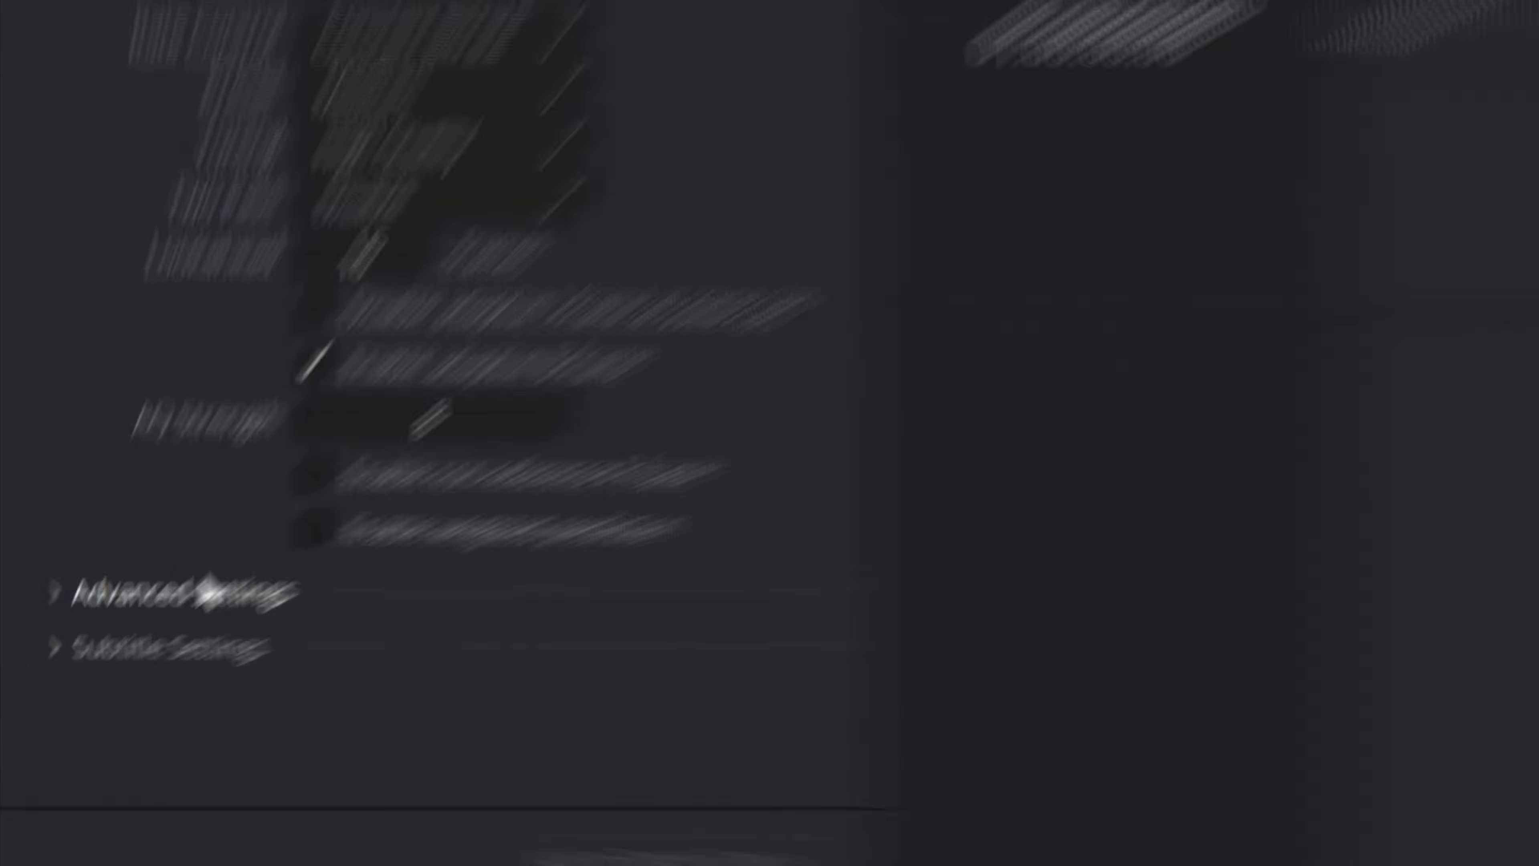
# - Expand the advanced video settings and set the color space tag to Rec.709
pyautogui.click(215, 574)
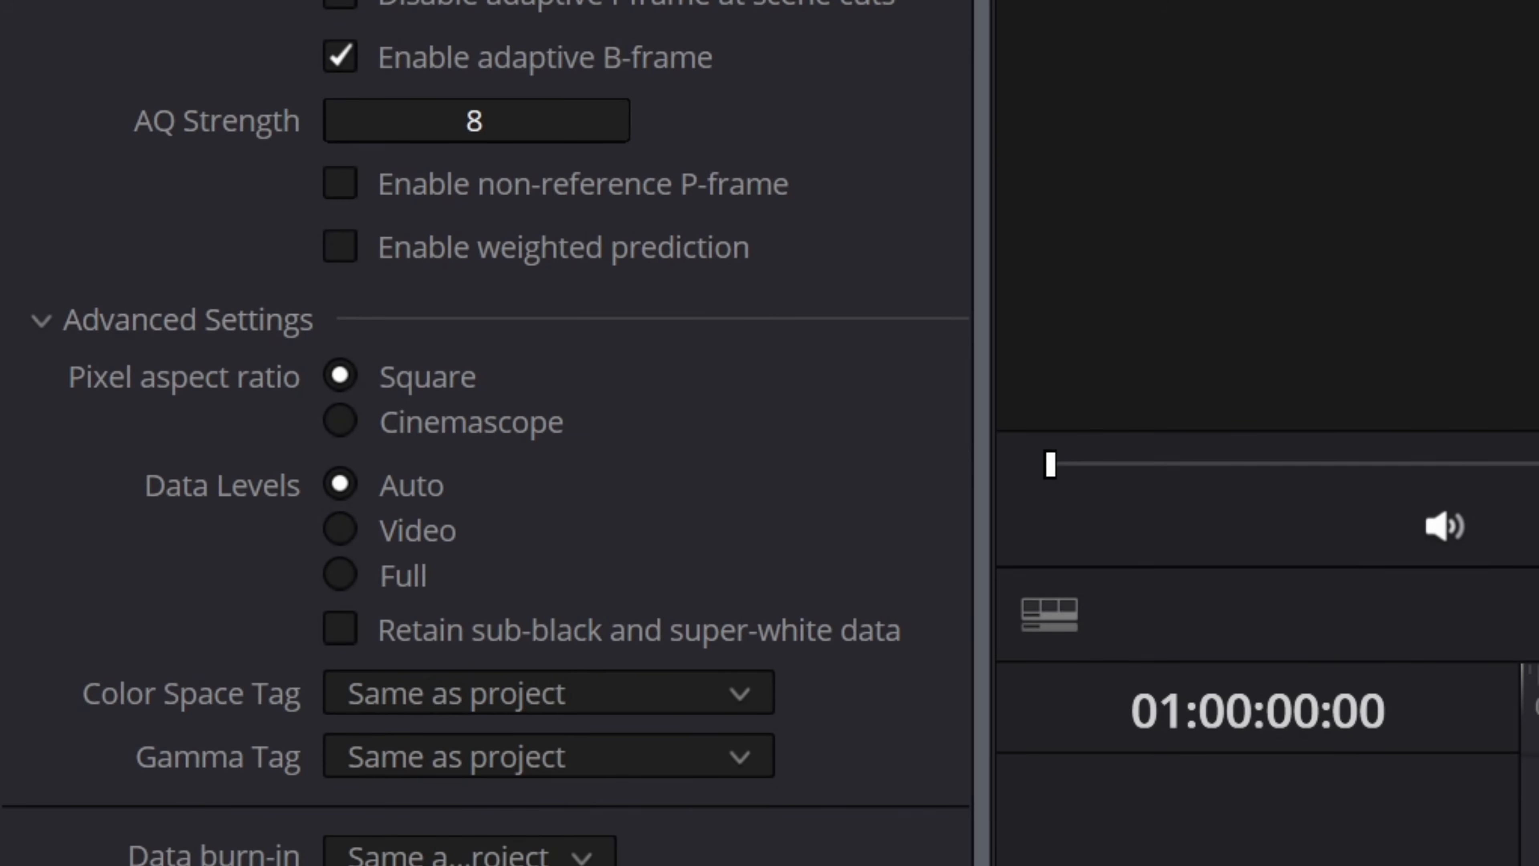
pyautogui.click(719, 691)
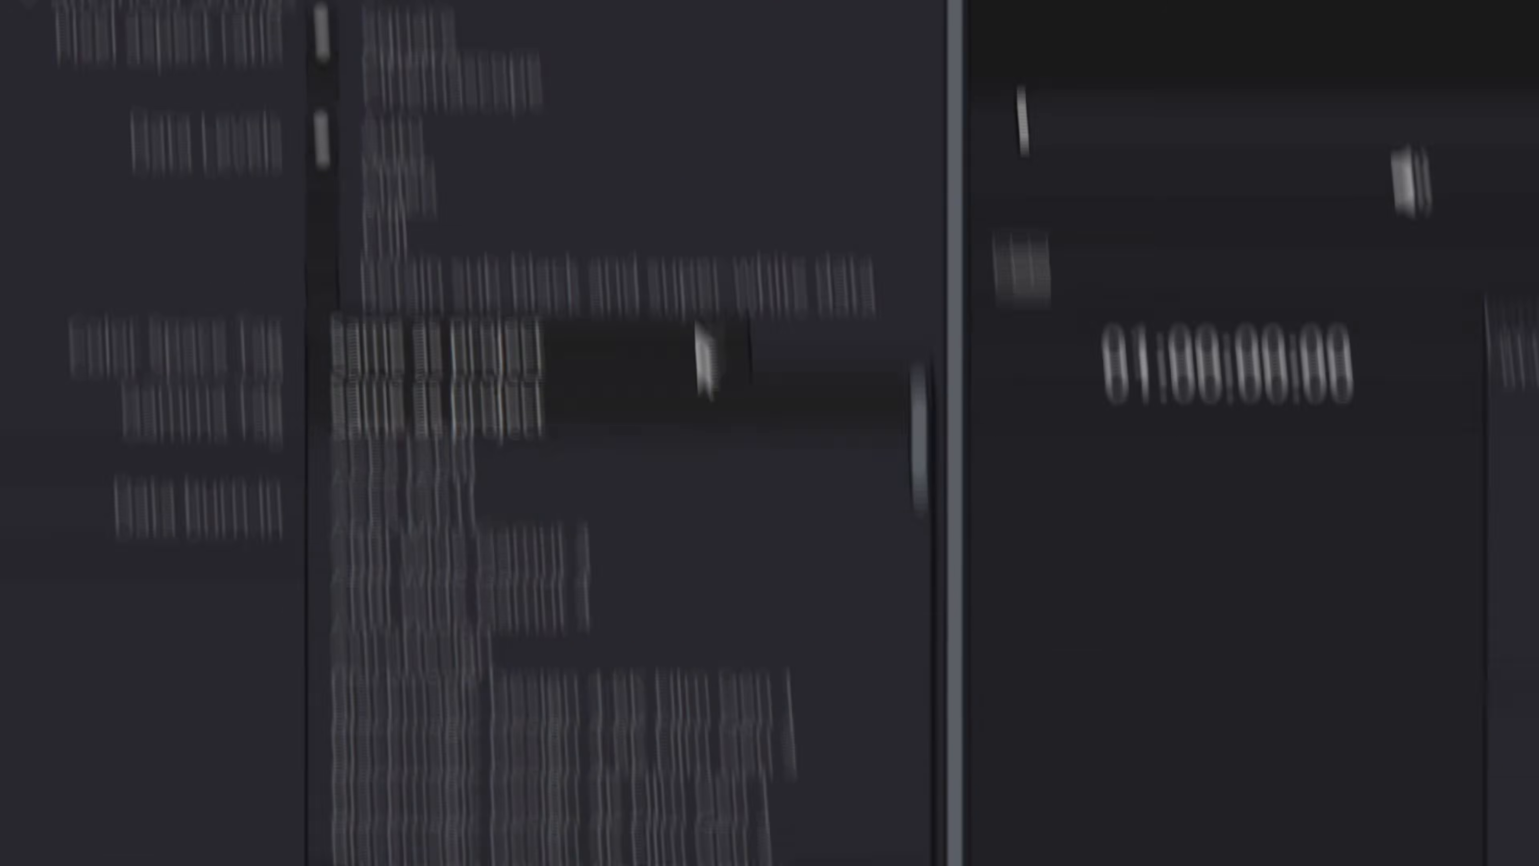
pyautogui.scroll(-3, 542, 470)
pyautogui.scroll(-4, 535, 452)
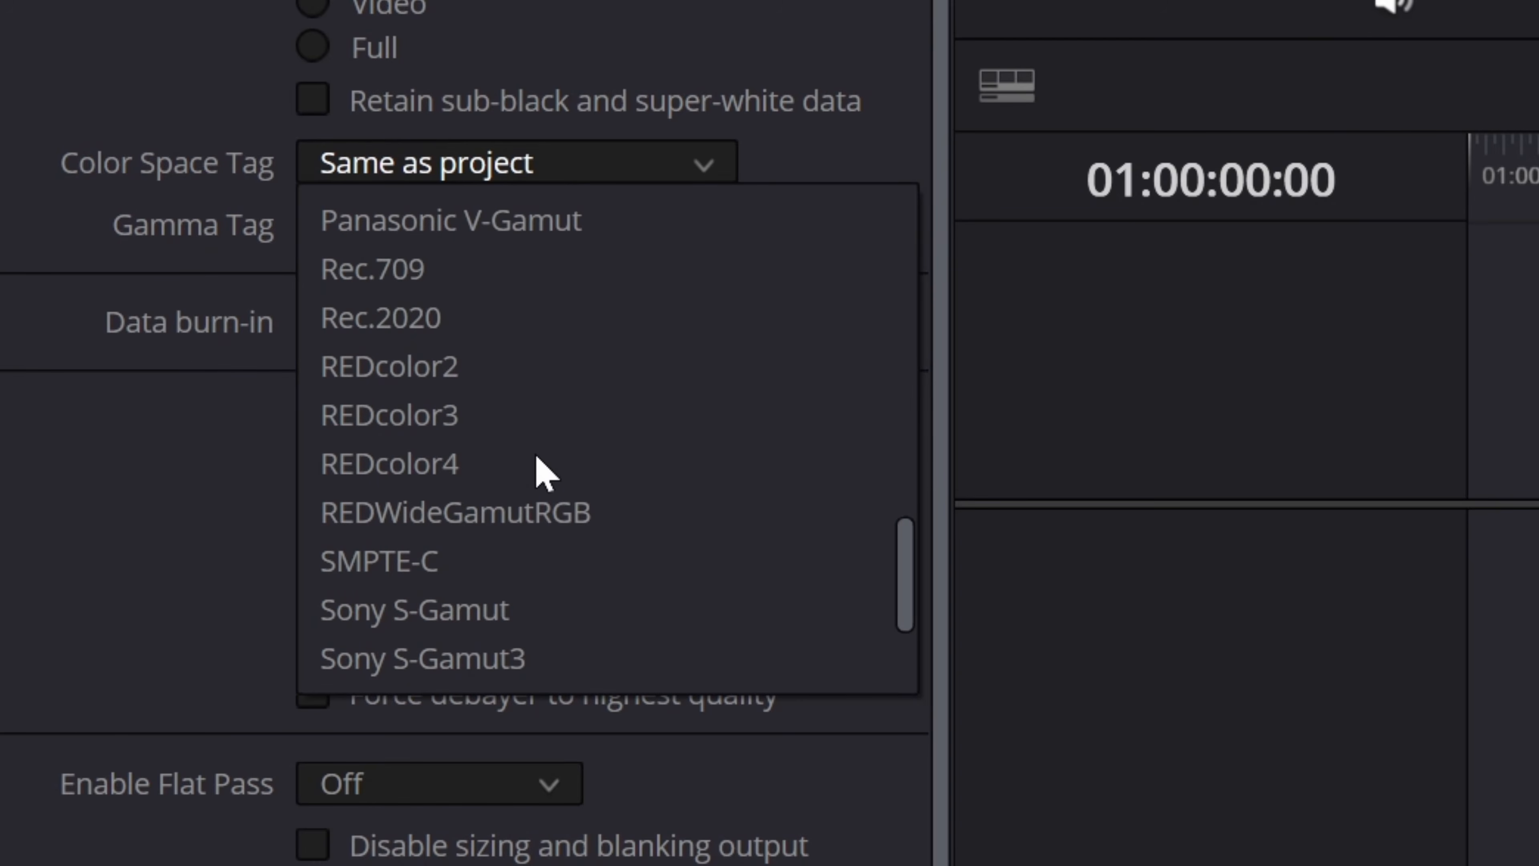
pyautogui.click(380, 282)
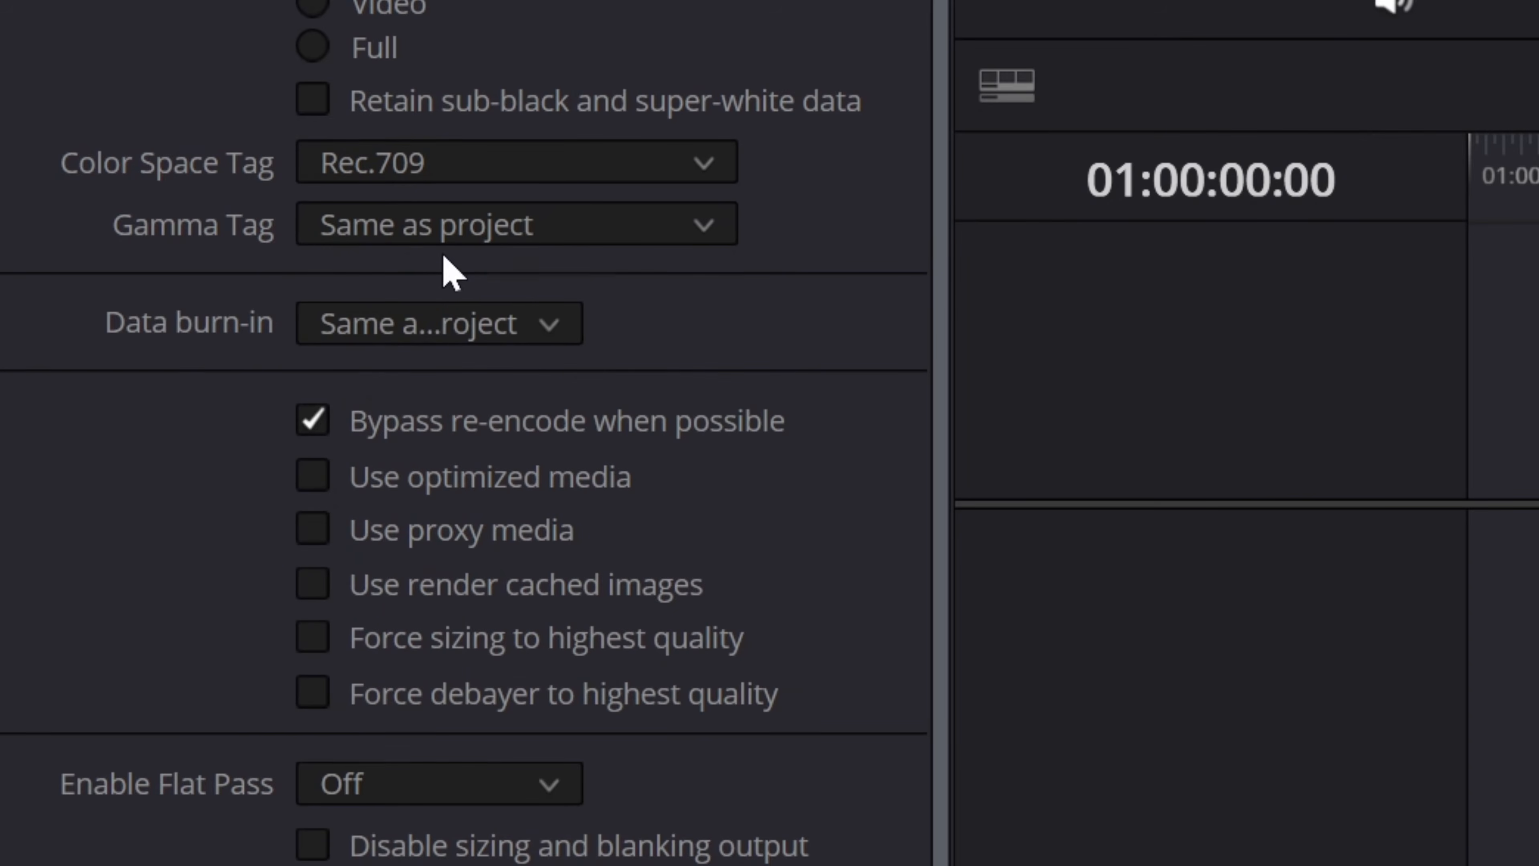
# - Set the gamma tag to Gamma 2.4 in the advanced video settings
pyautogui.click(596, 238)
pyautogui.scroll(-8, 598, 441)
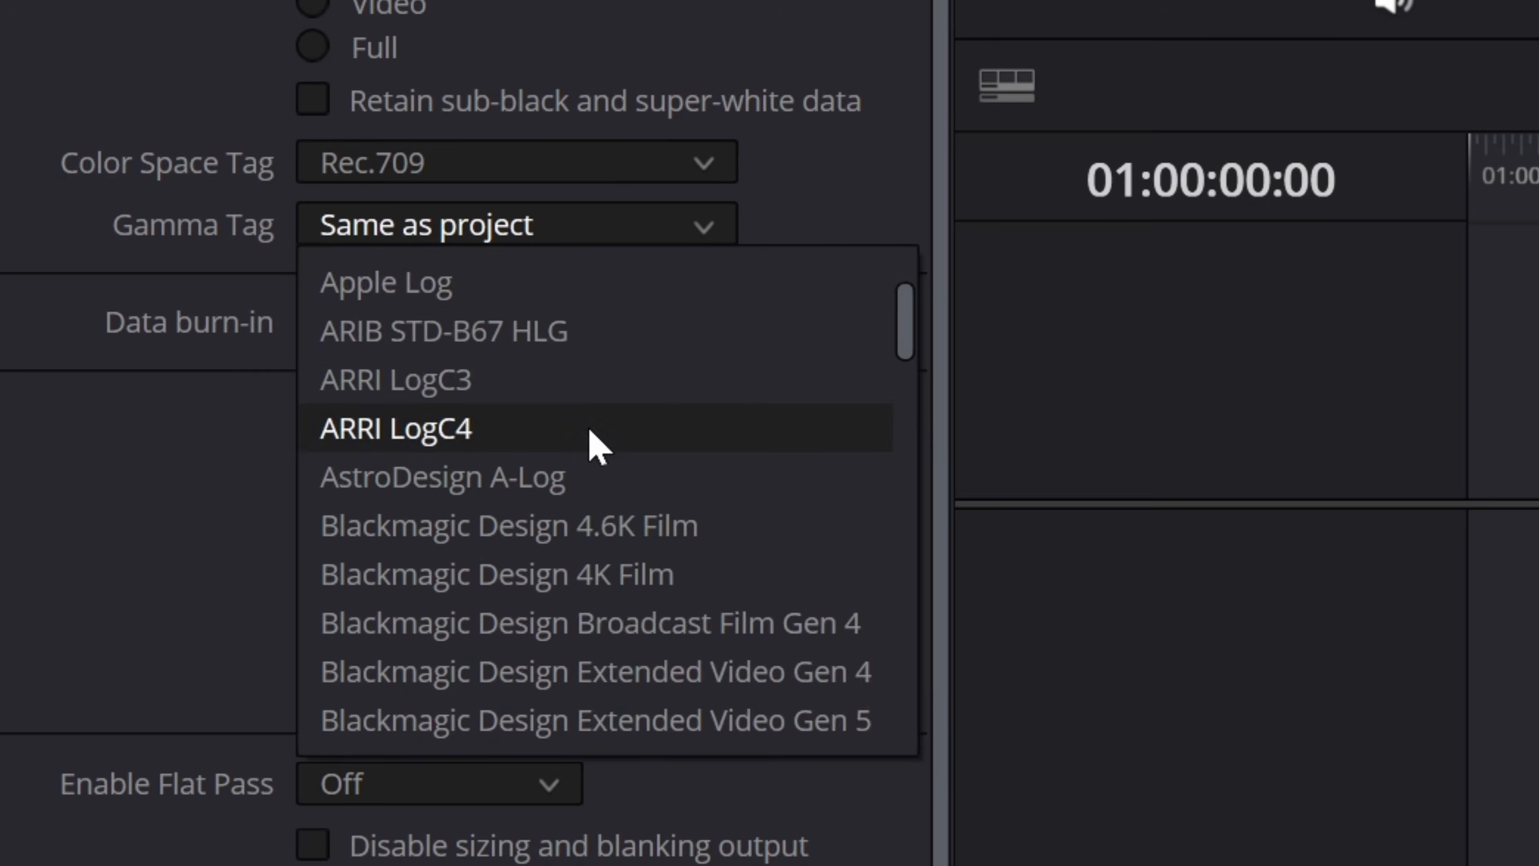
pyautogui.click(536, 575)
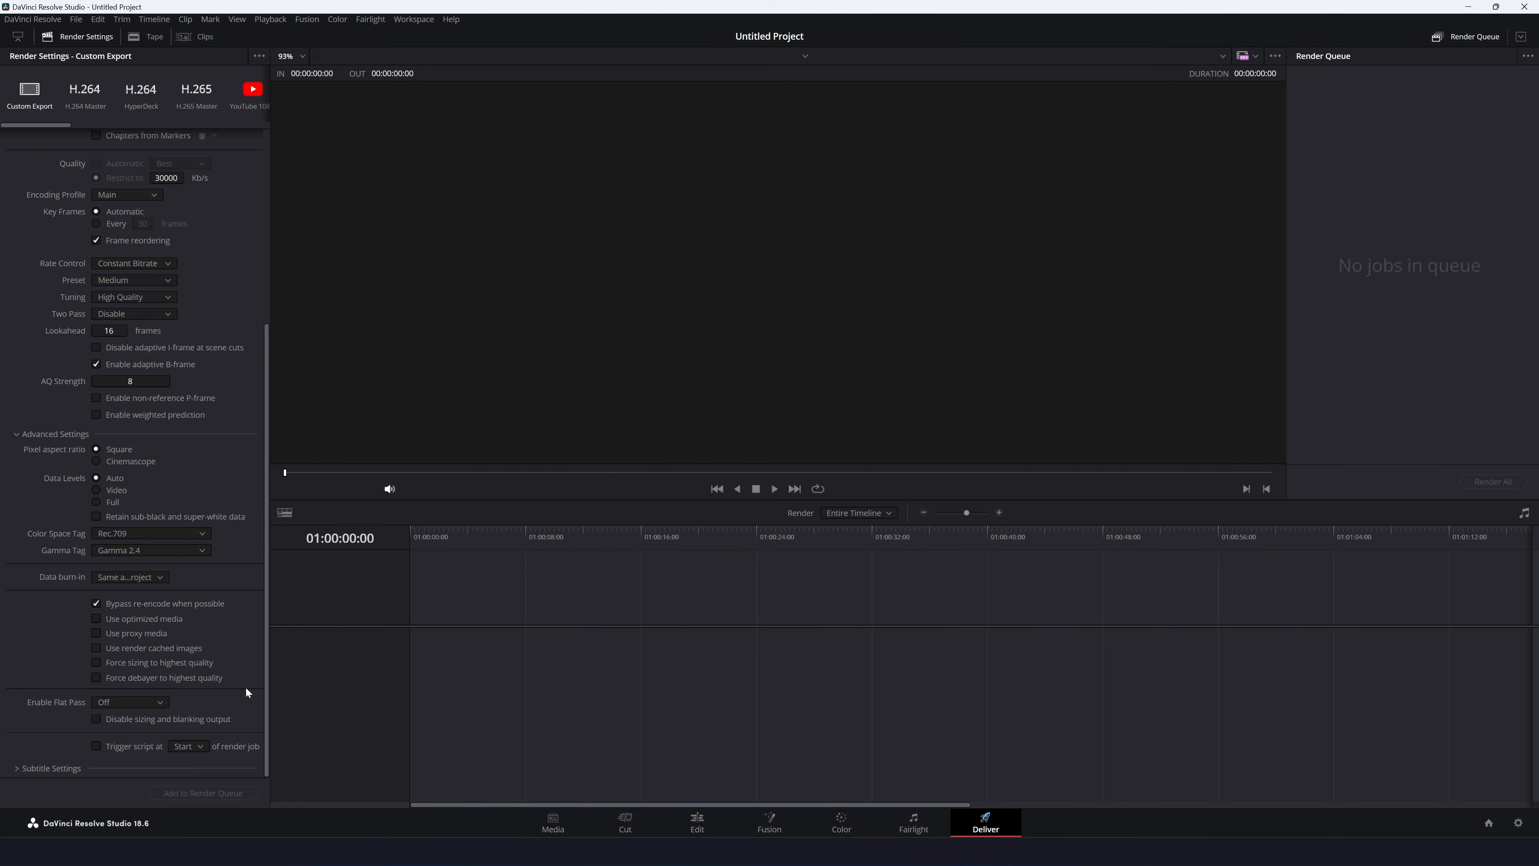
# - Enable audio normalization in the audio export settings and set its mode to YouTube
pyautogui.scroll(5, 245, 687)
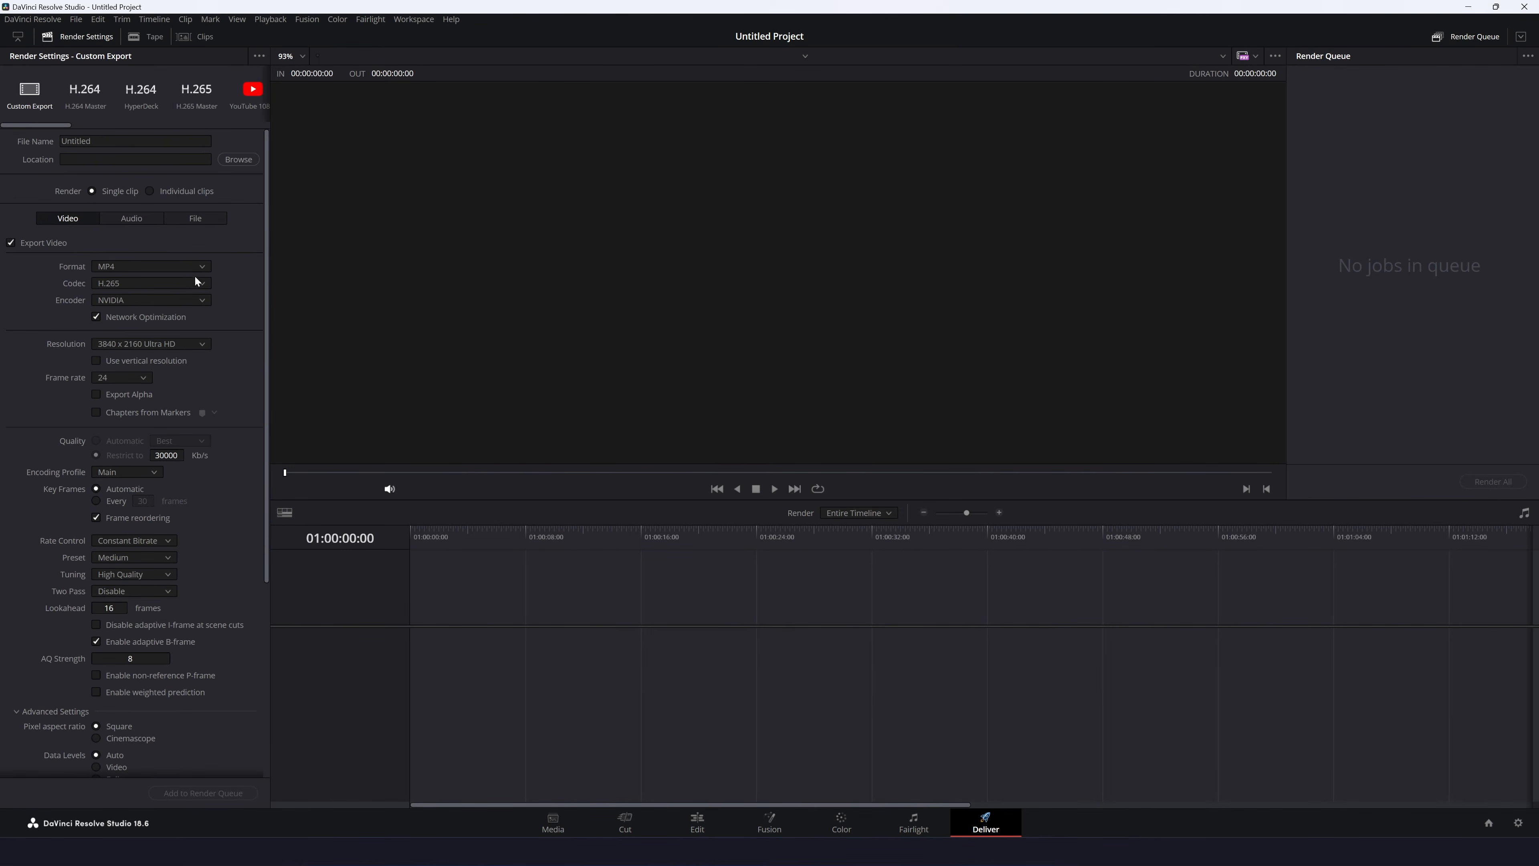
pyautogui.click(150, 221)
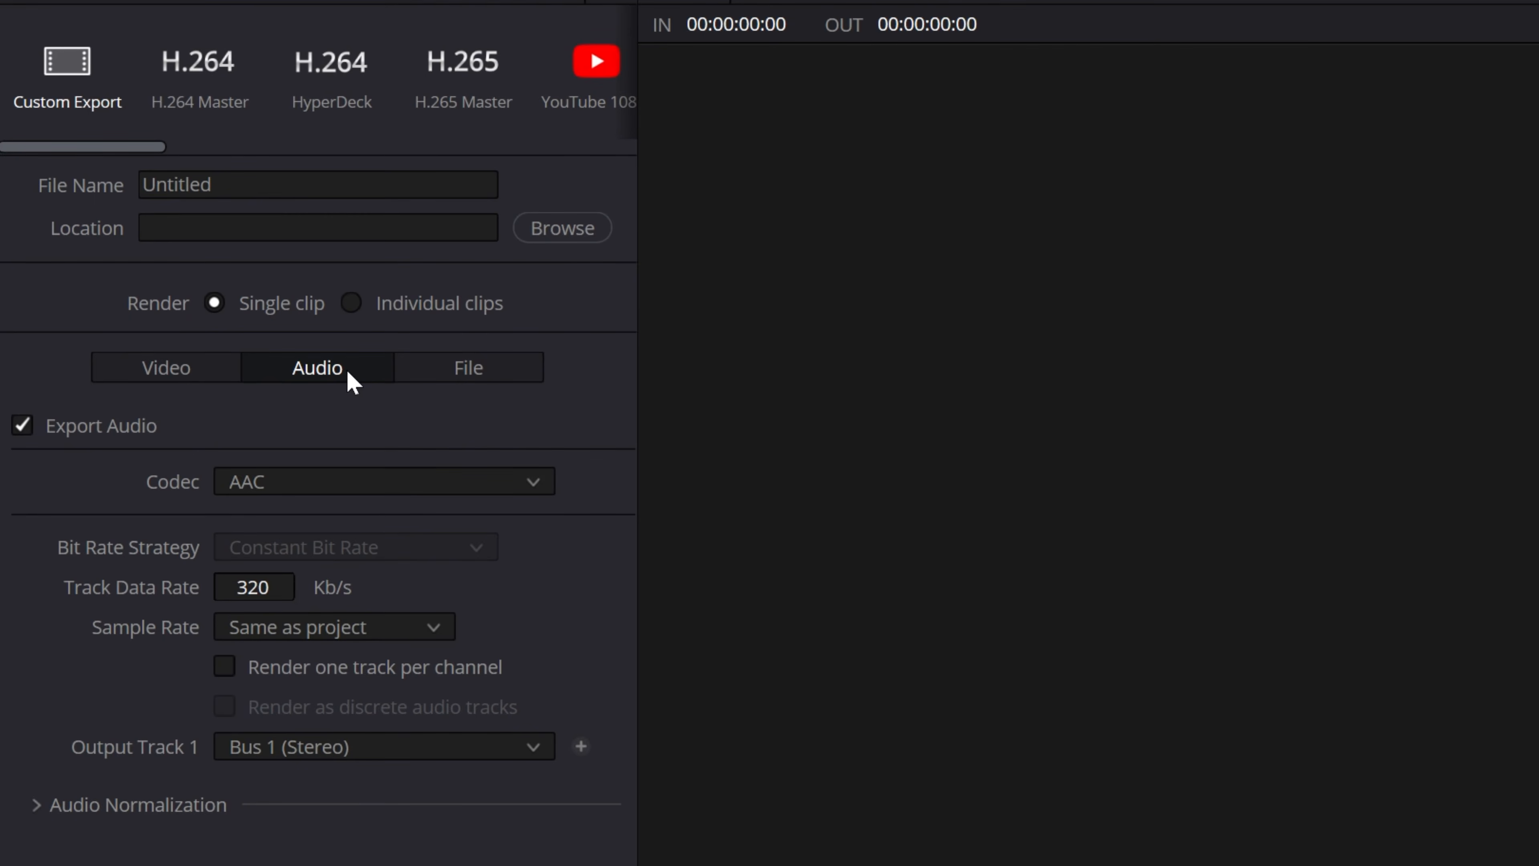
pyautogui.click(165, 804)
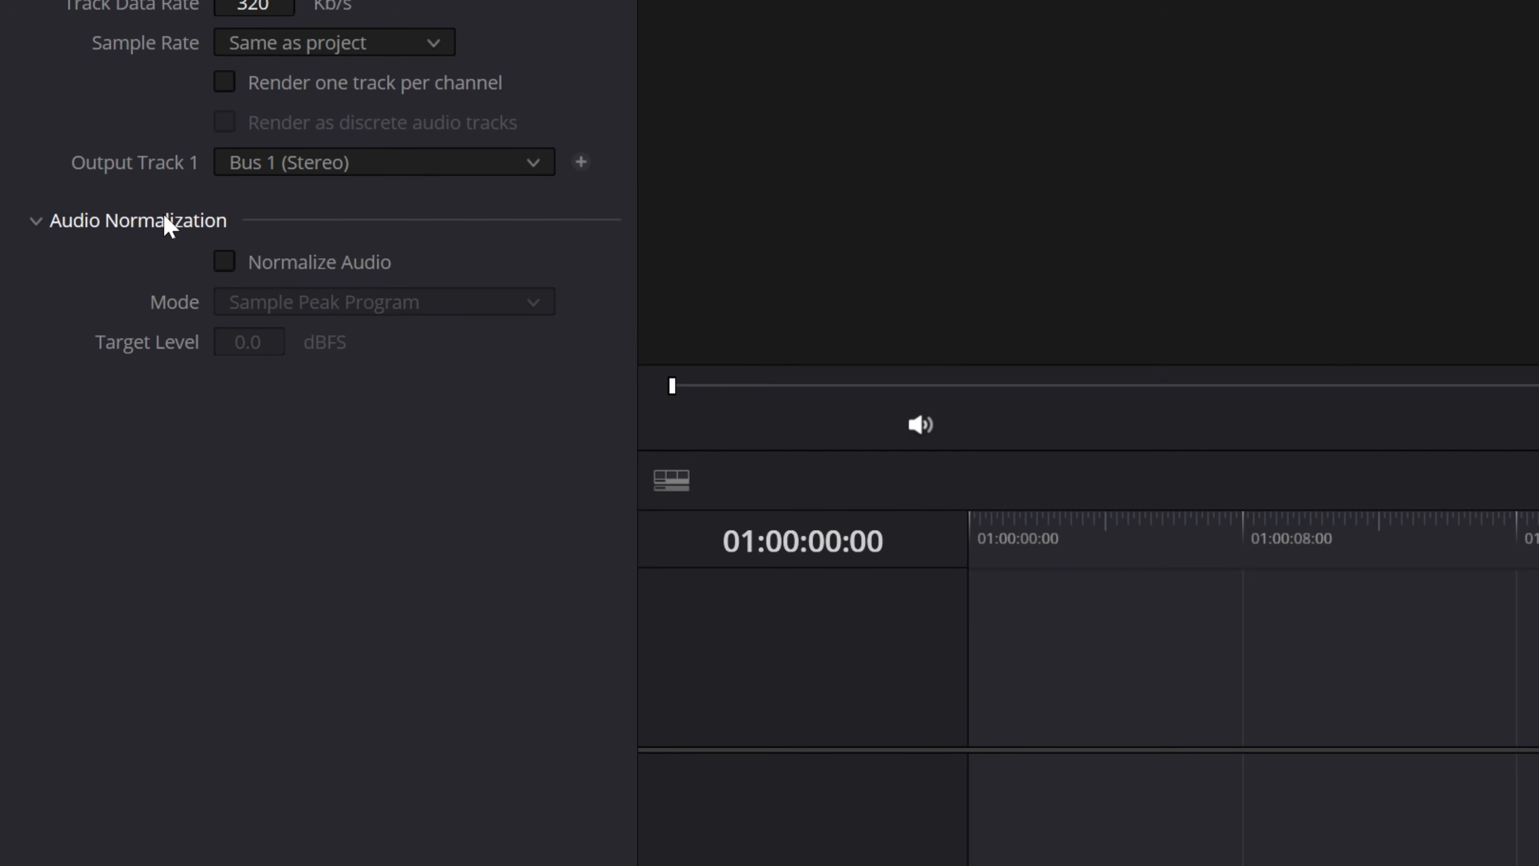
pyautogui.click(268, 262)
pyautogui.click(401, 301)
pyautogui.scroll(-1, 393, 382)
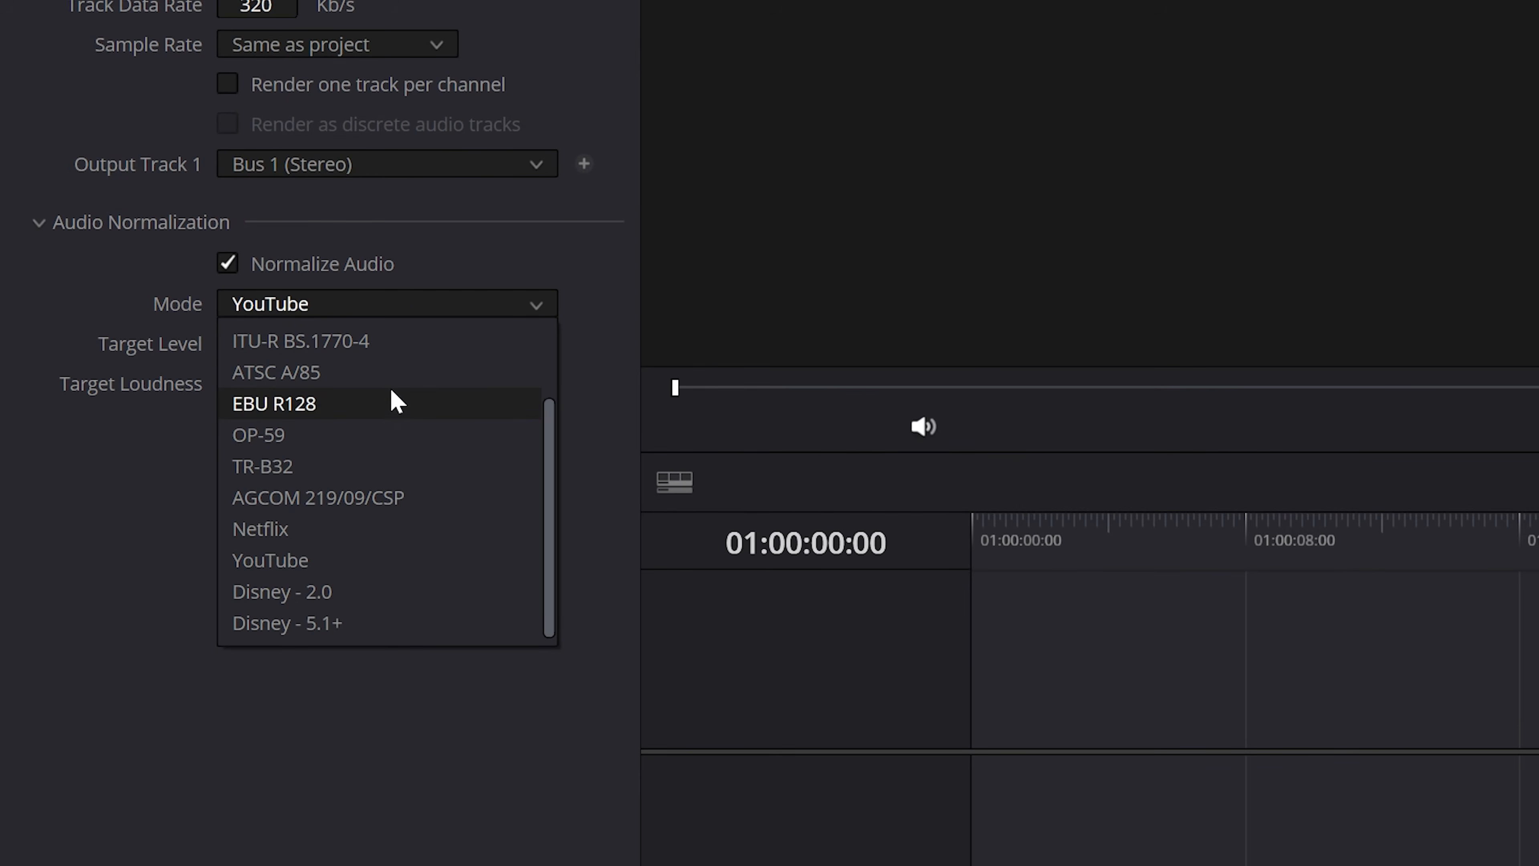
pyautogui.click(344, 561)
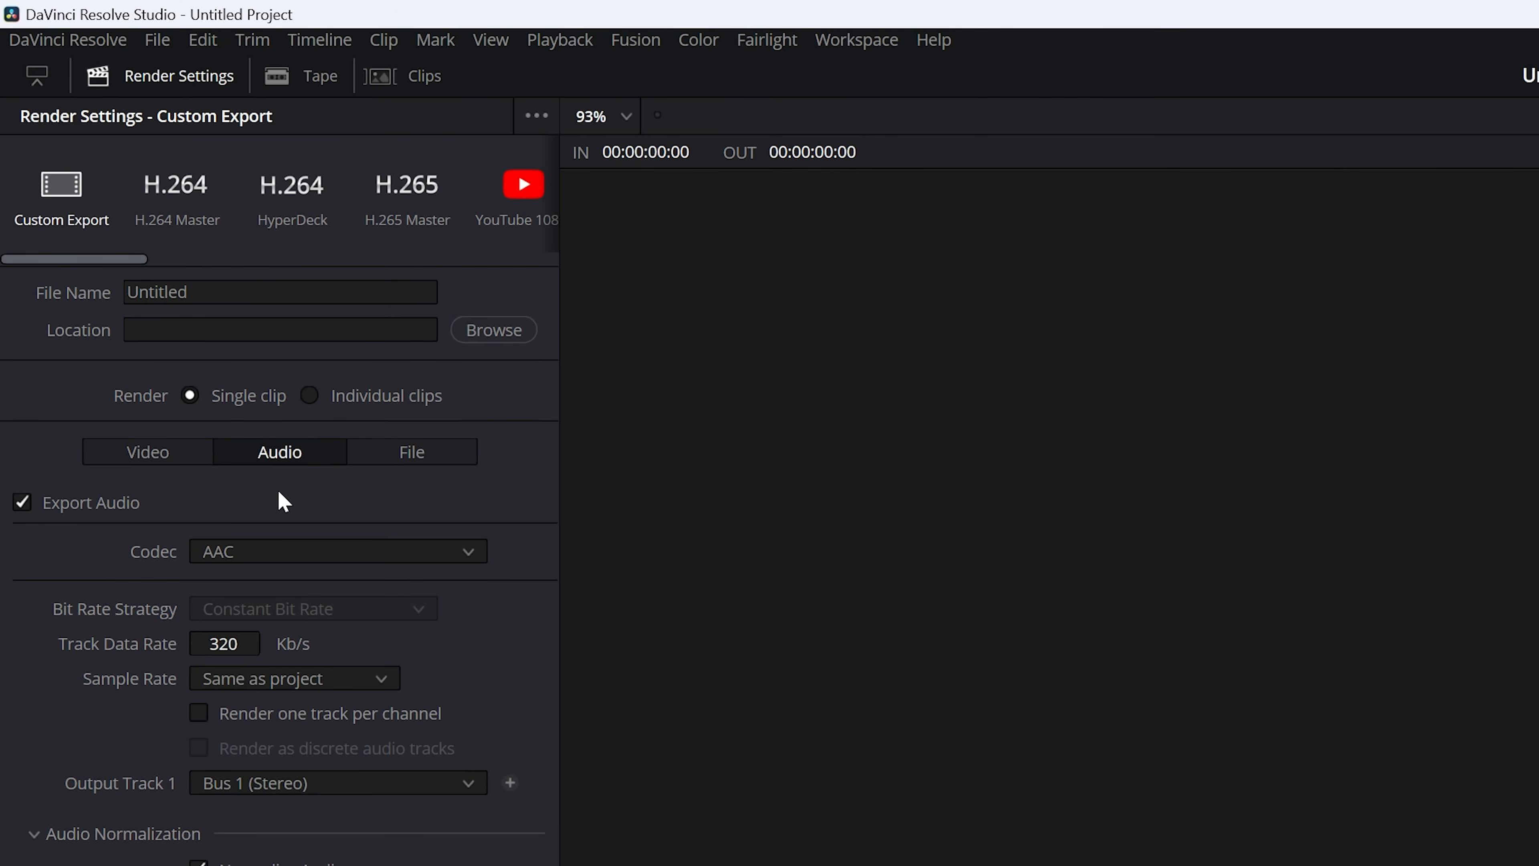
# - Change the video export format to QuickTime
pyautogui.click(165, 456)
pyautogui.click(259, 555)
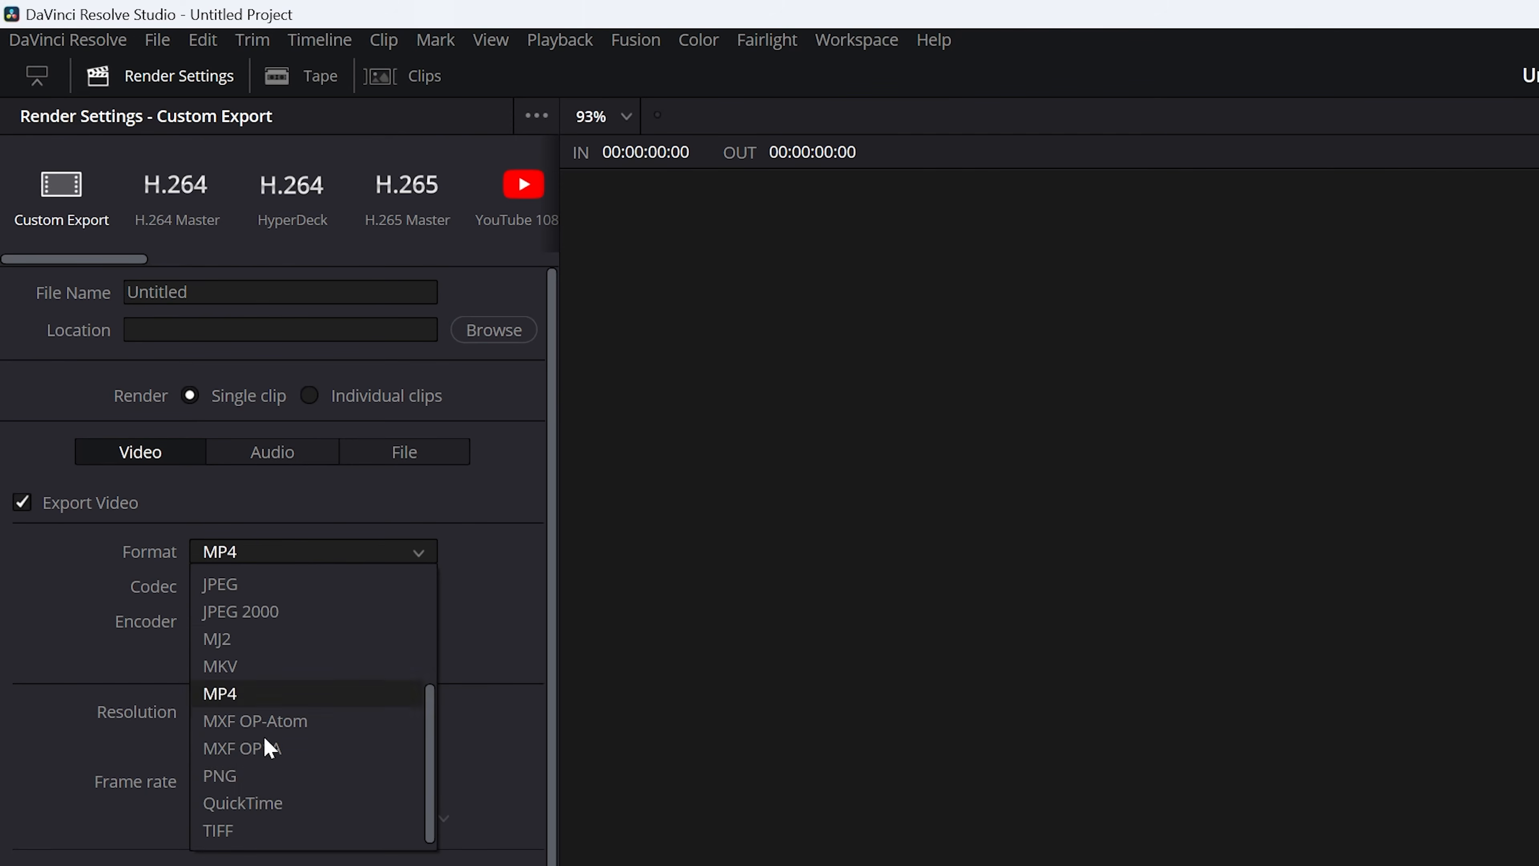
pyautogui.click(267, 809)
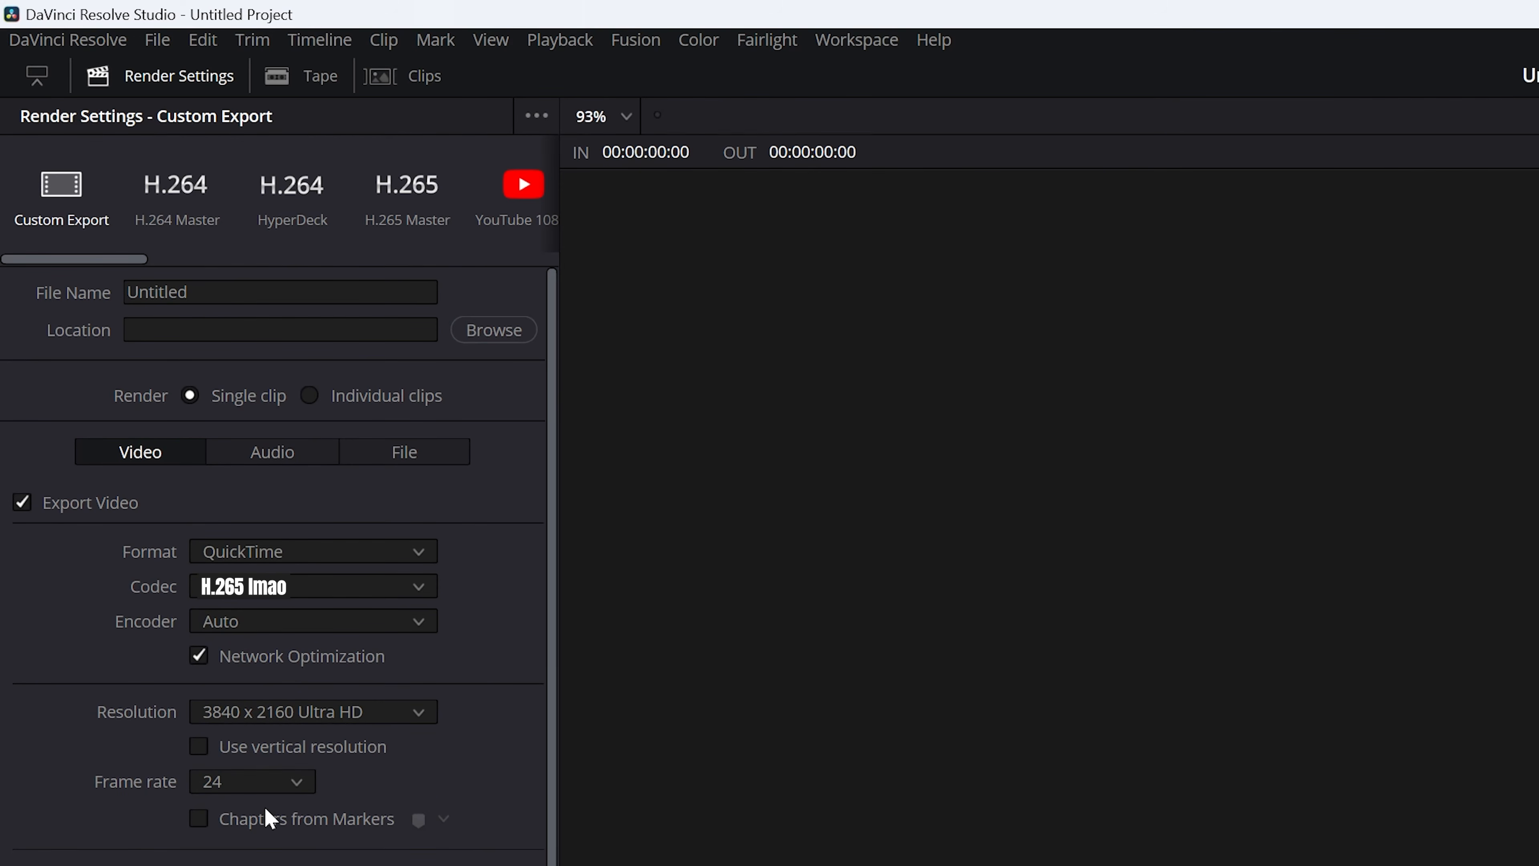
# - Set the audio codec to Linear PCM and open the bit depth choices
pyautogui.click(267, 454)
pyautogui.click(249, 553)
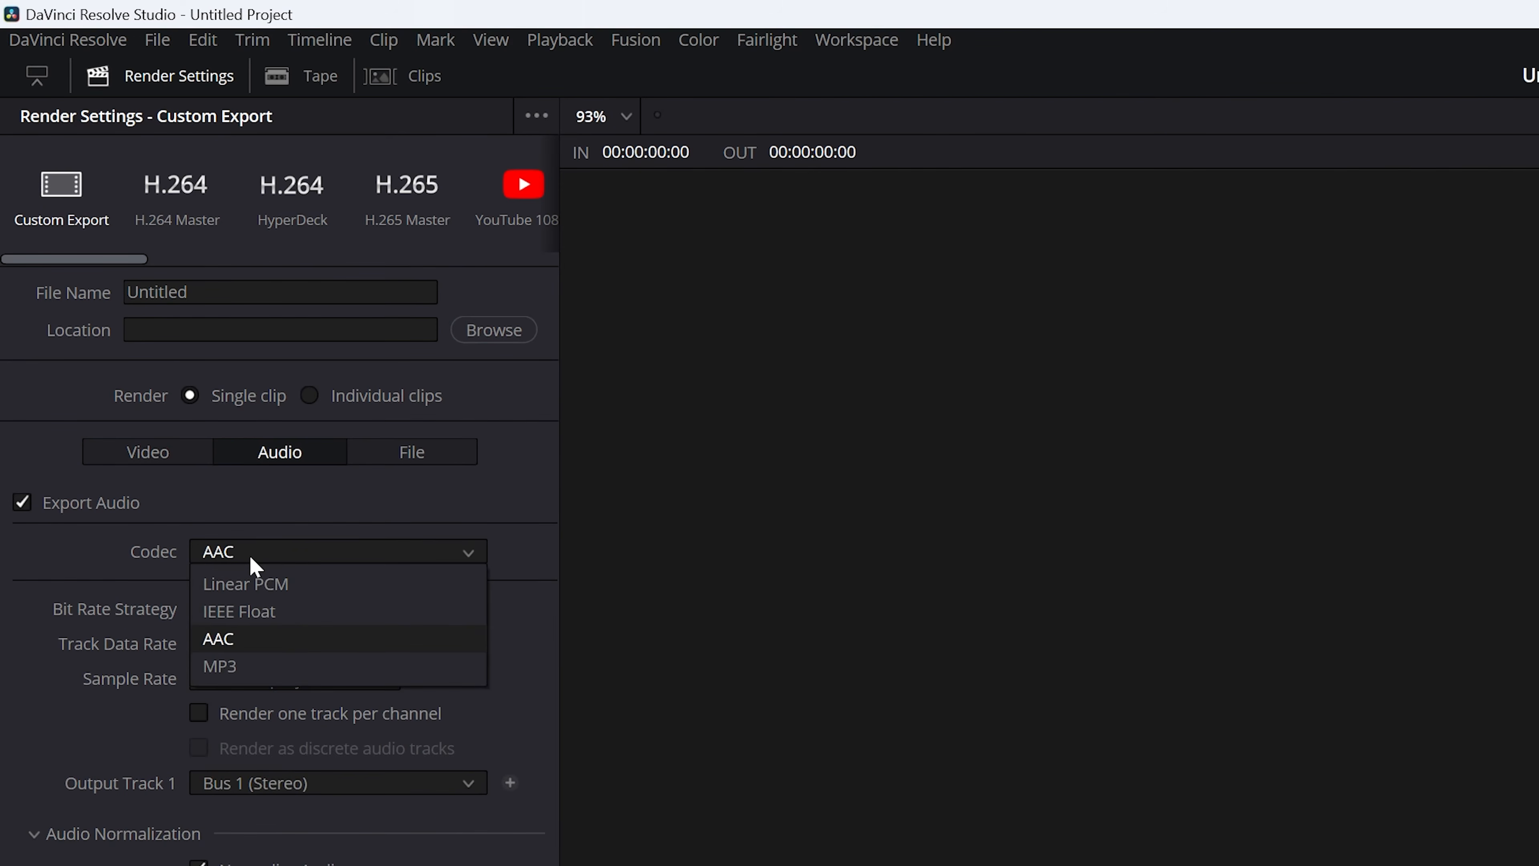
pyautogui.click(296, 582)
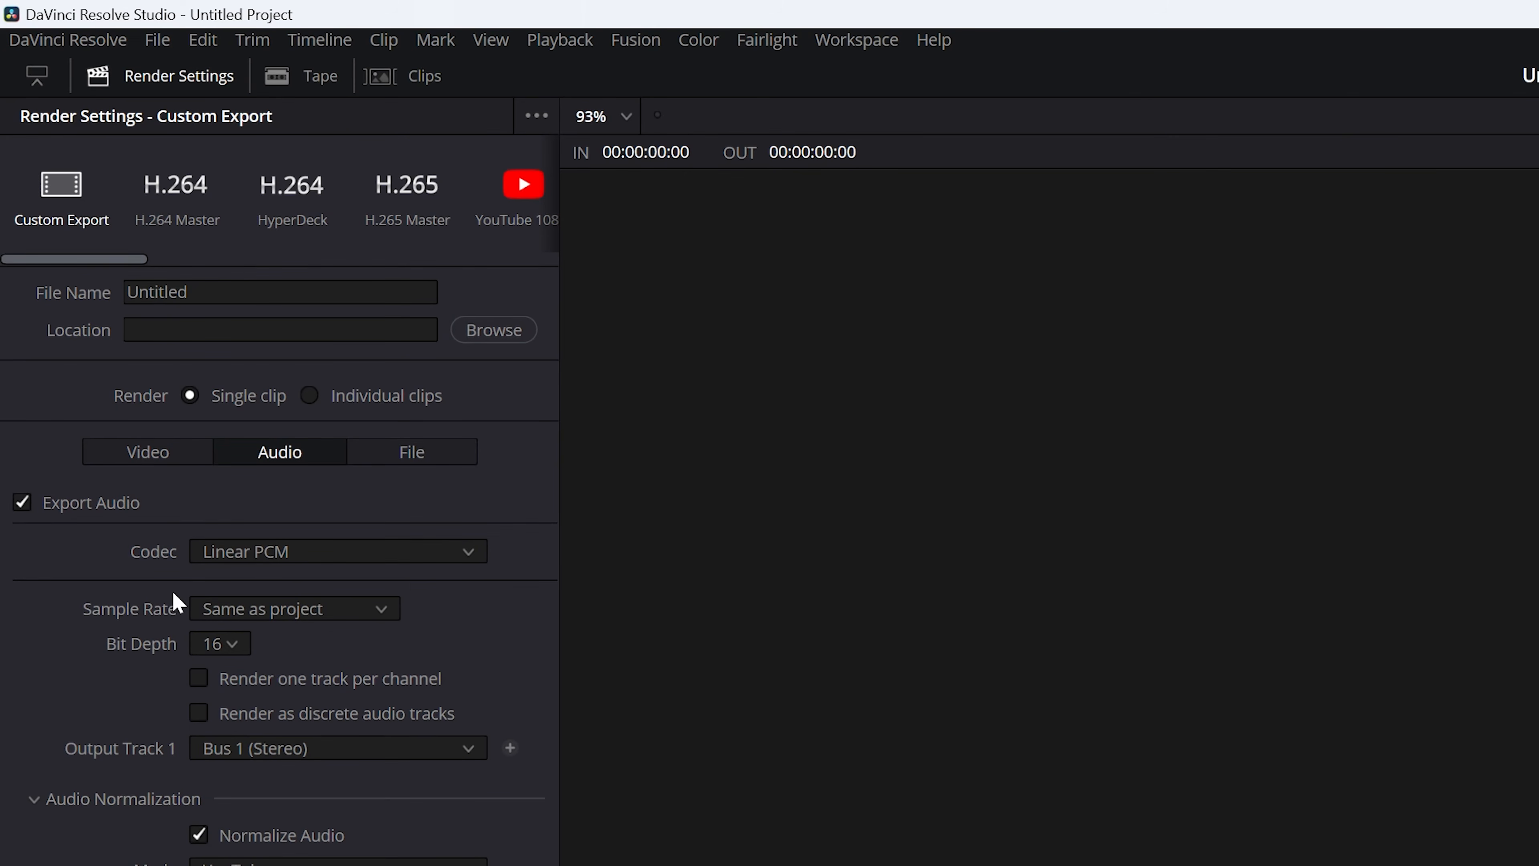
pyautogui.click(223, 644)
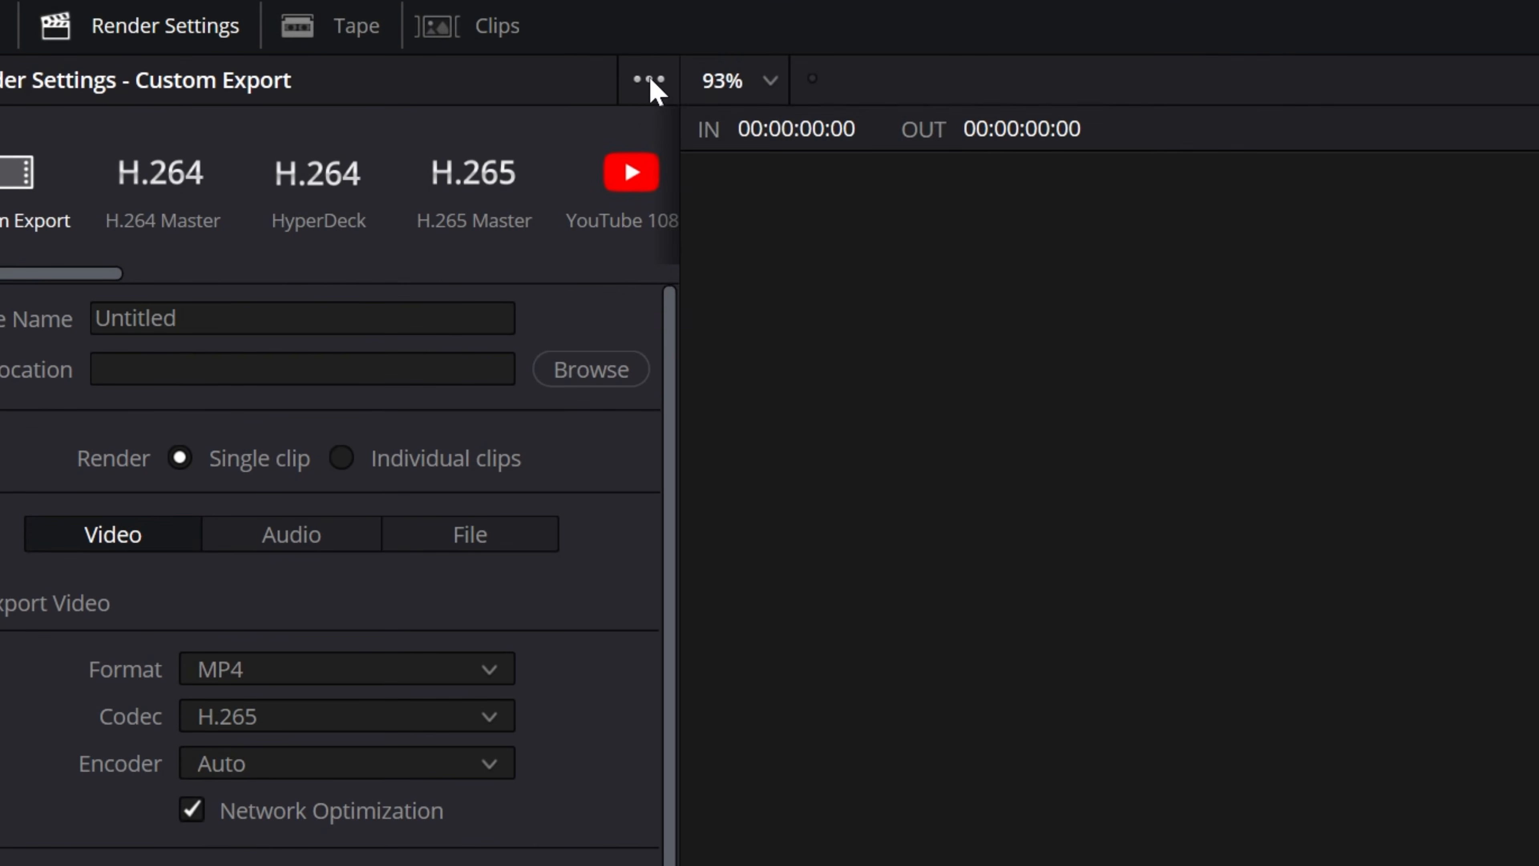
# - Save the current render settings as a new preset named YT@4k
pyautogui.click(259, 56)
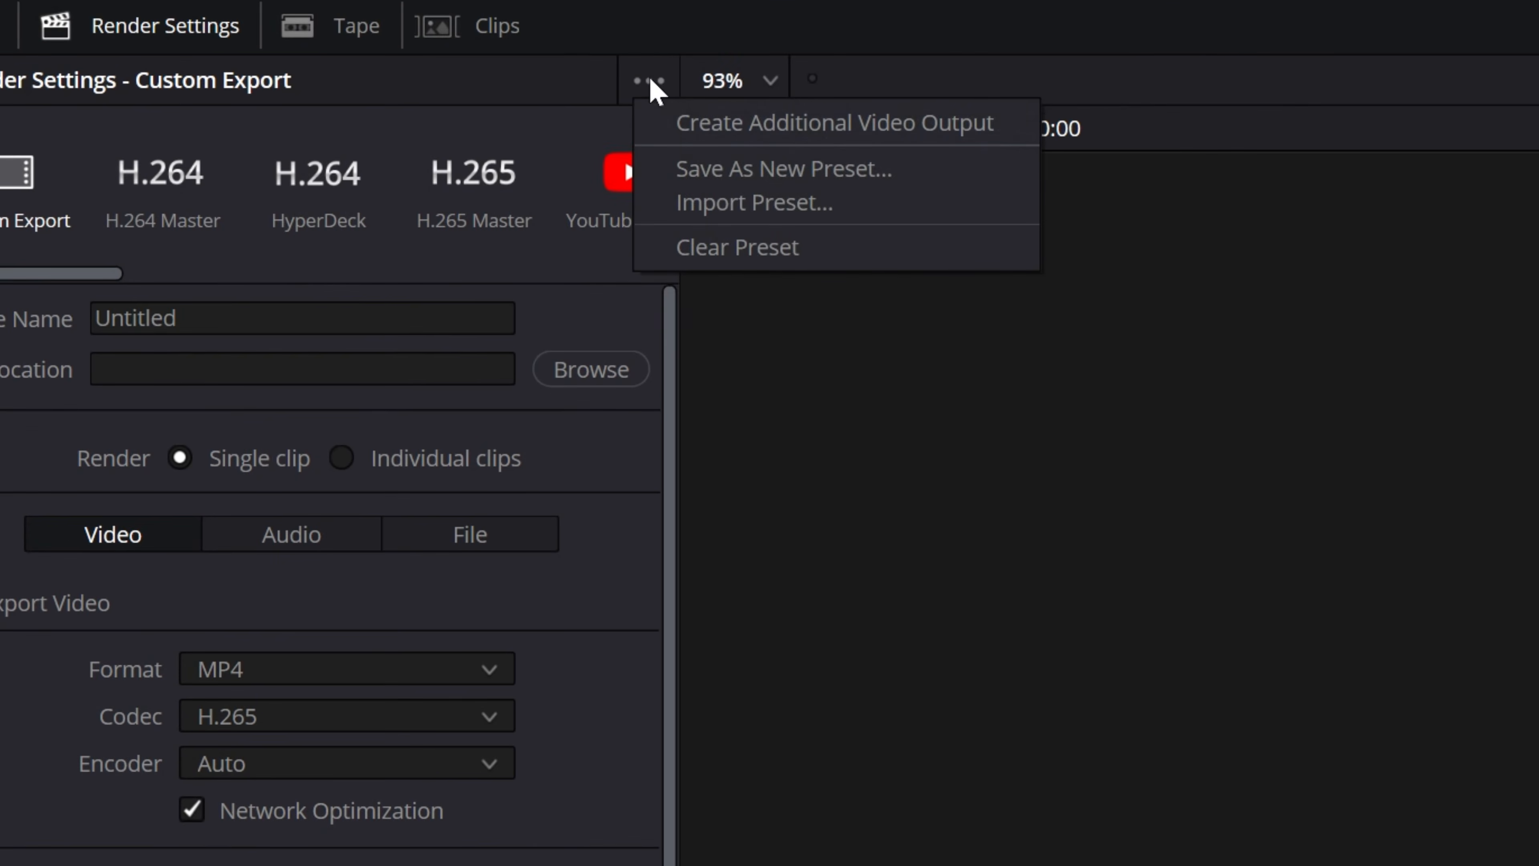
pyautogui.click(741, 170)
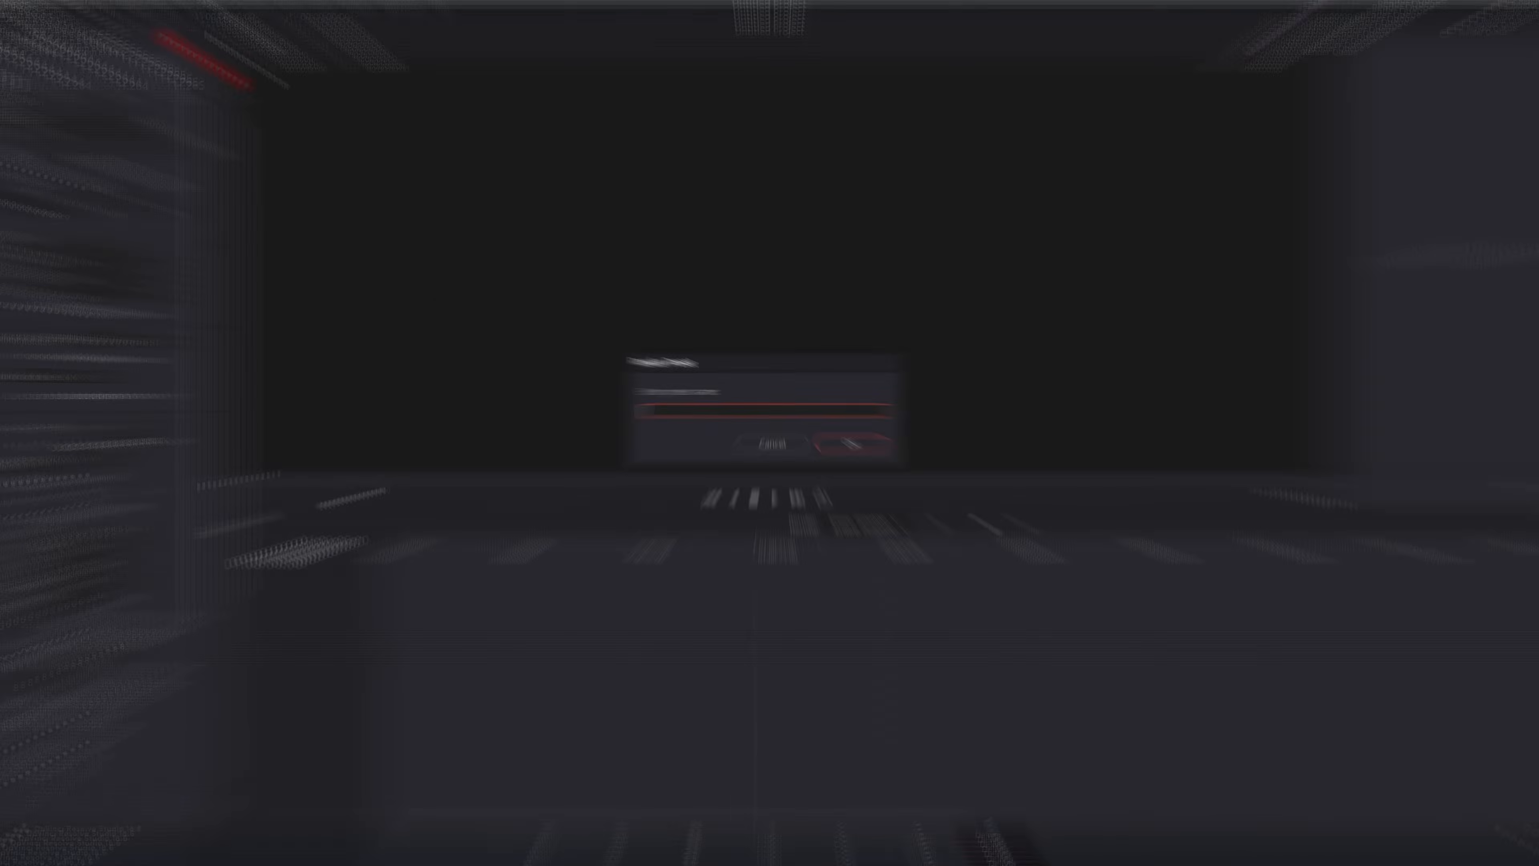
pyautogui.write('YT@')
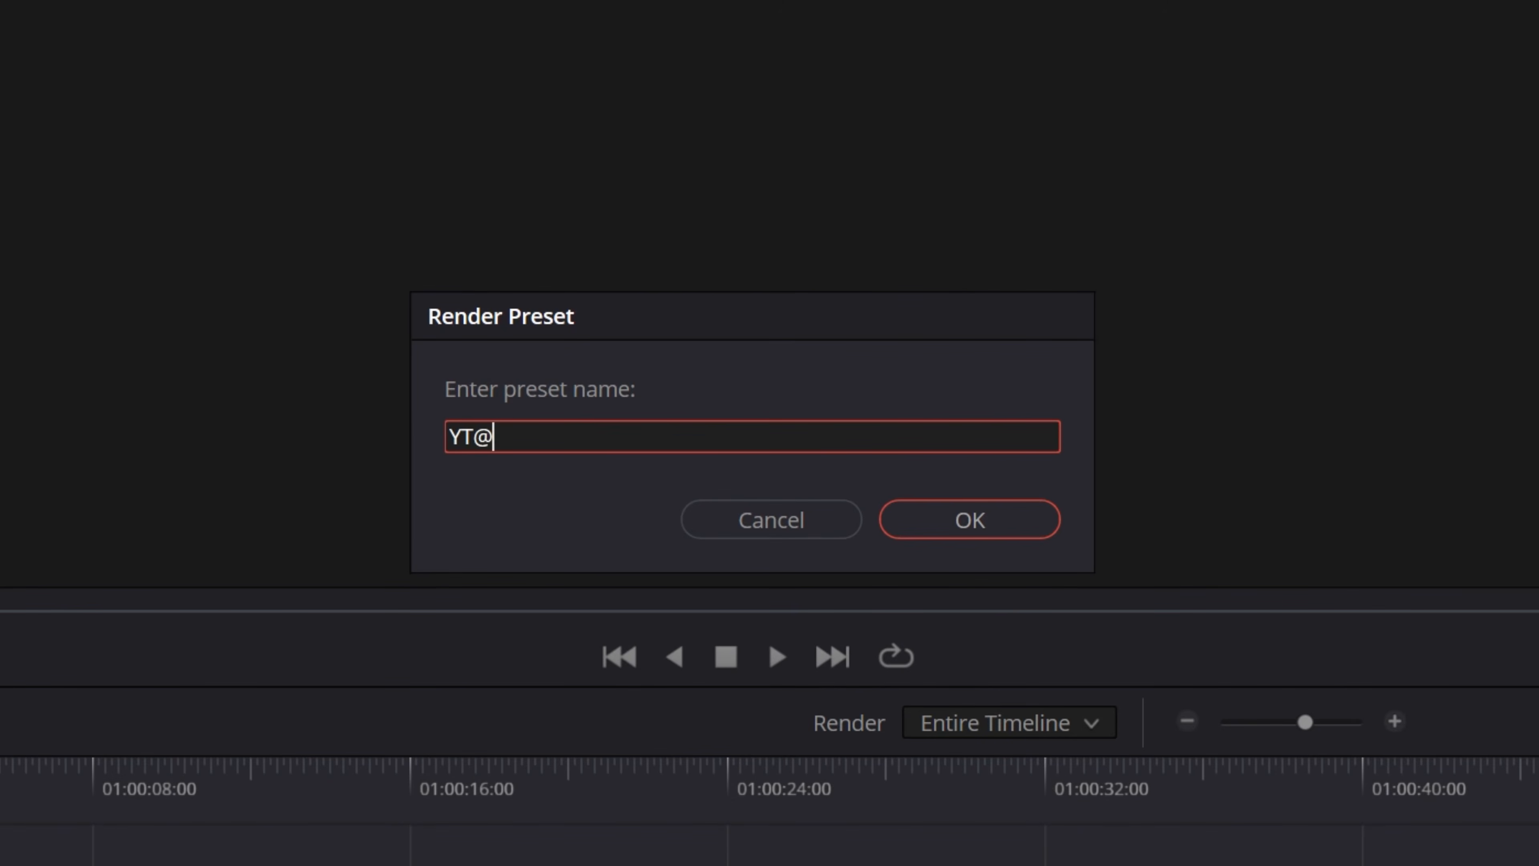
pyautogui.write('4k')
pyautogui.click(962, 522)
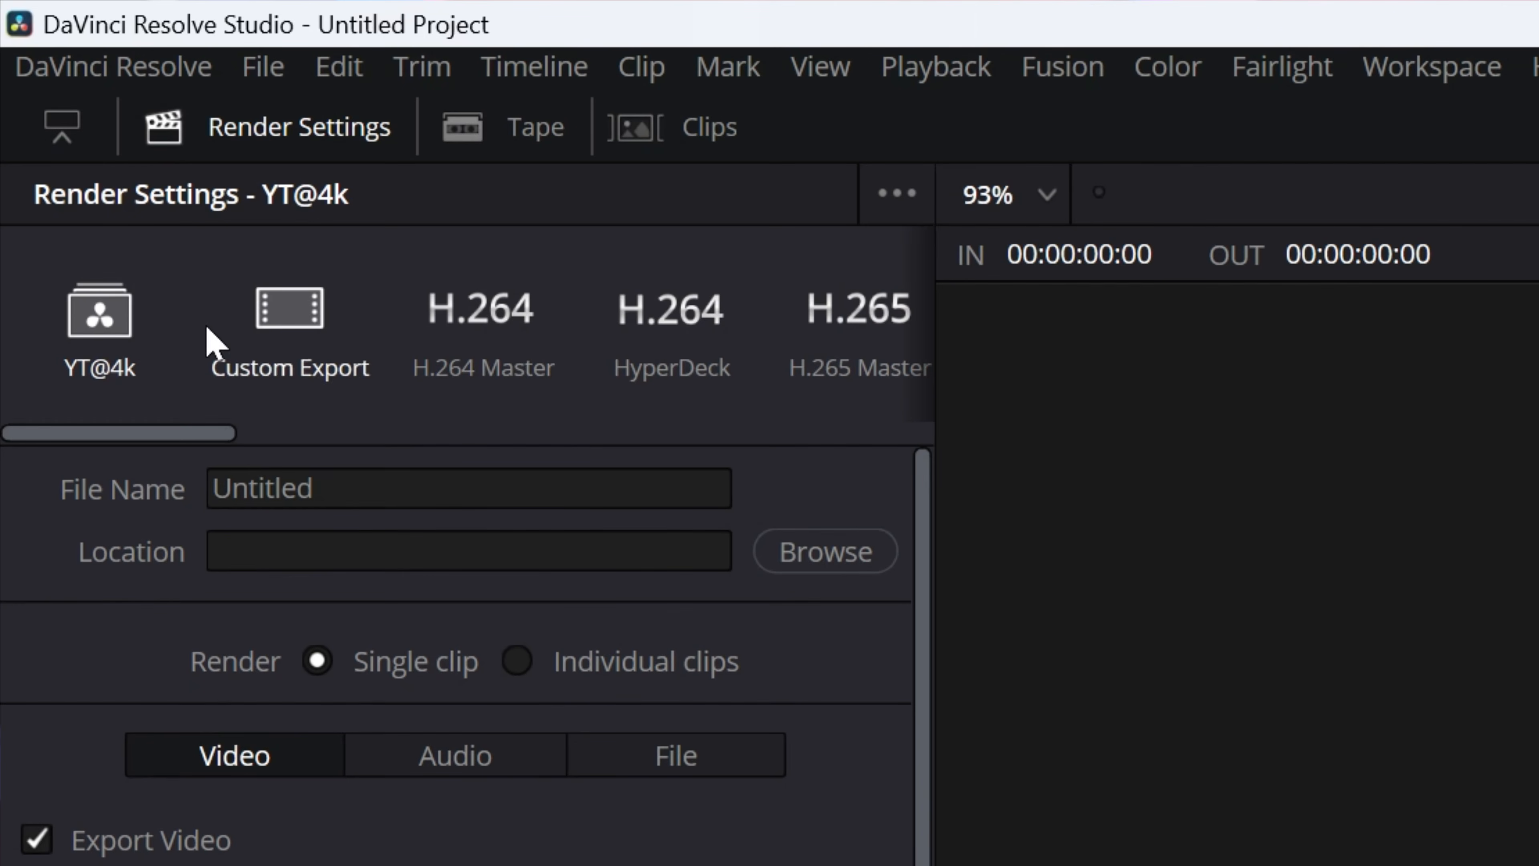